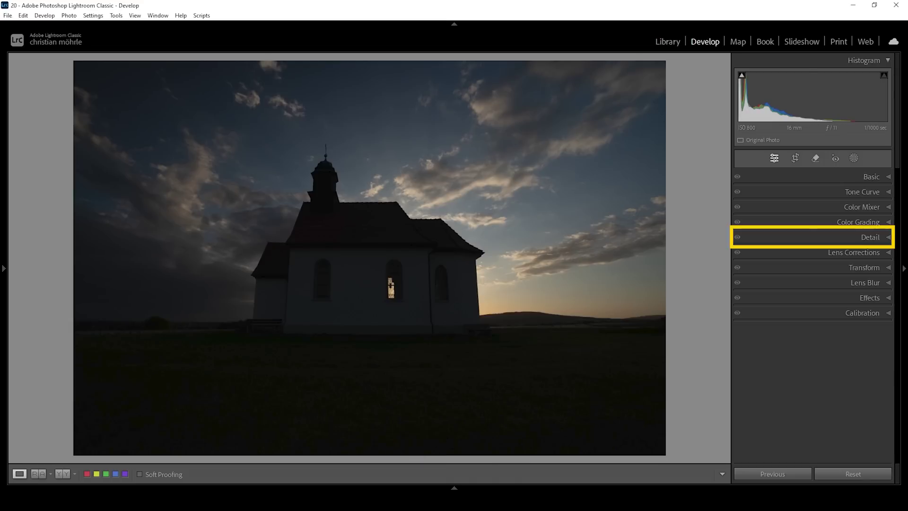
- Apply AI Denoise at Amount 35 from the Detail panel, then collapse the panel
left_click(887, 238)
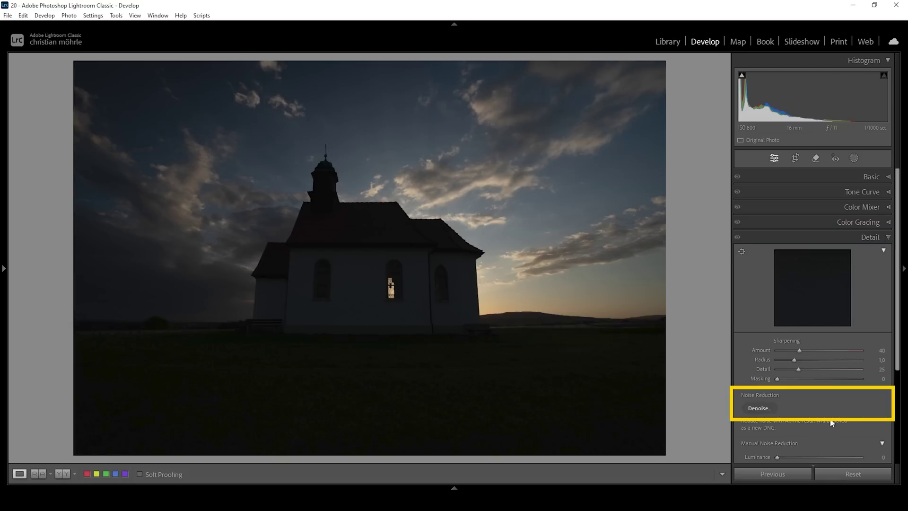
left_click(760, 408)
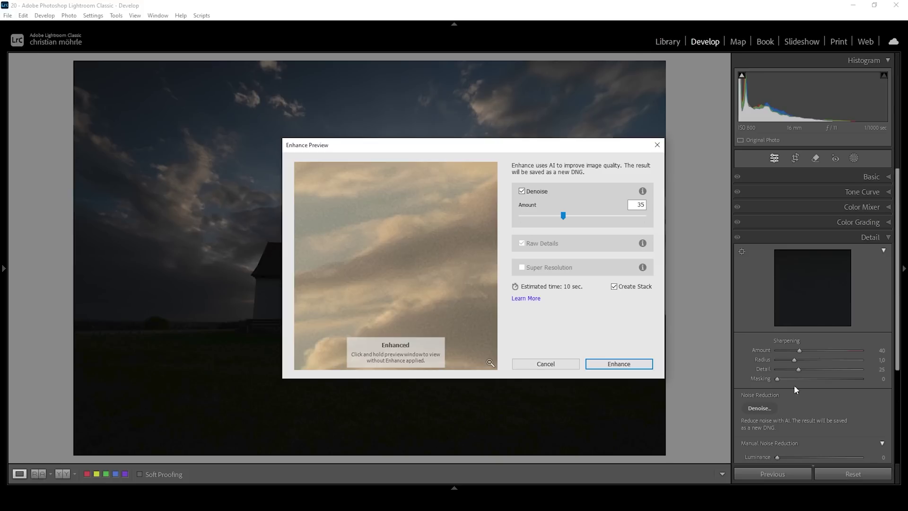
left_click(617, 363)
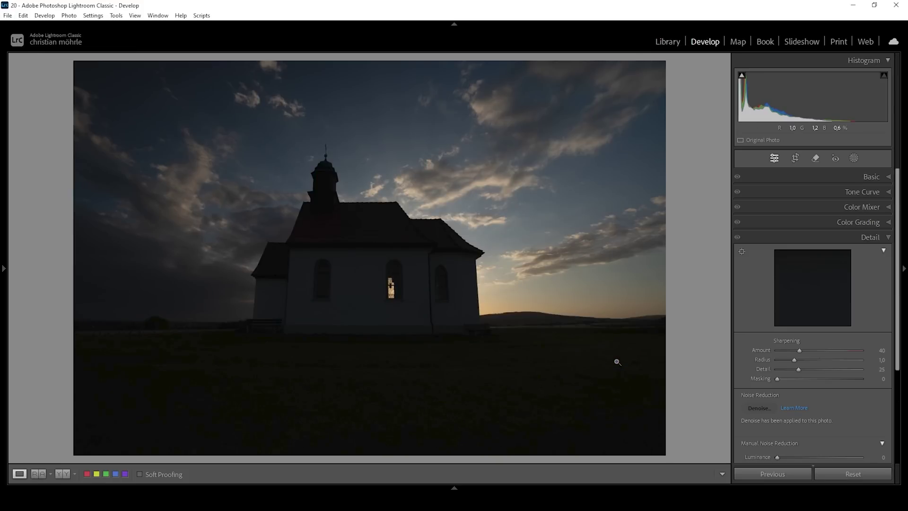
left_click(876, 238)
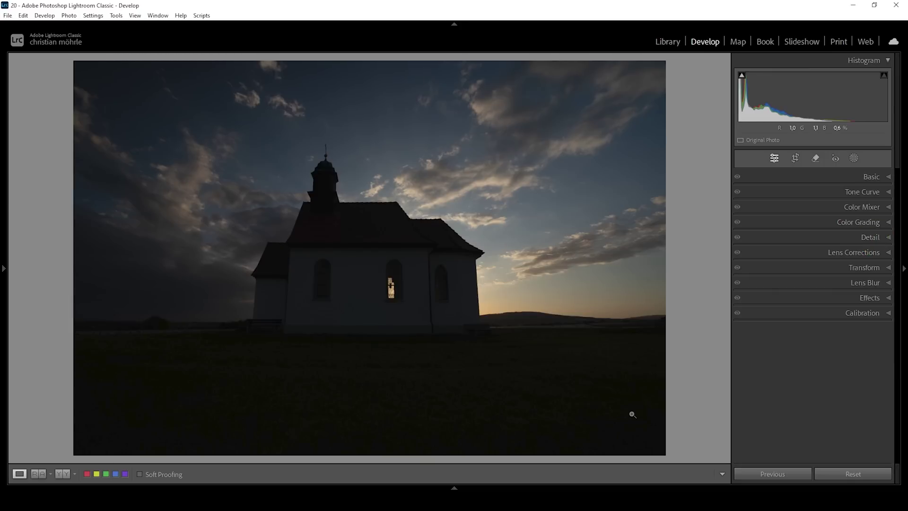
- In the Basic panel, change the profile from Adobe Color to Adobe Landscape
left_click(873, 176)
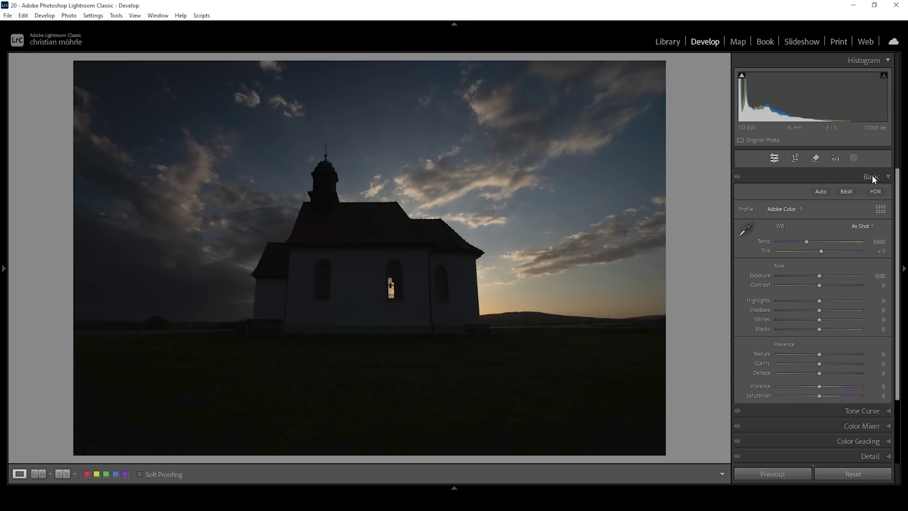
left_click(781, 211)
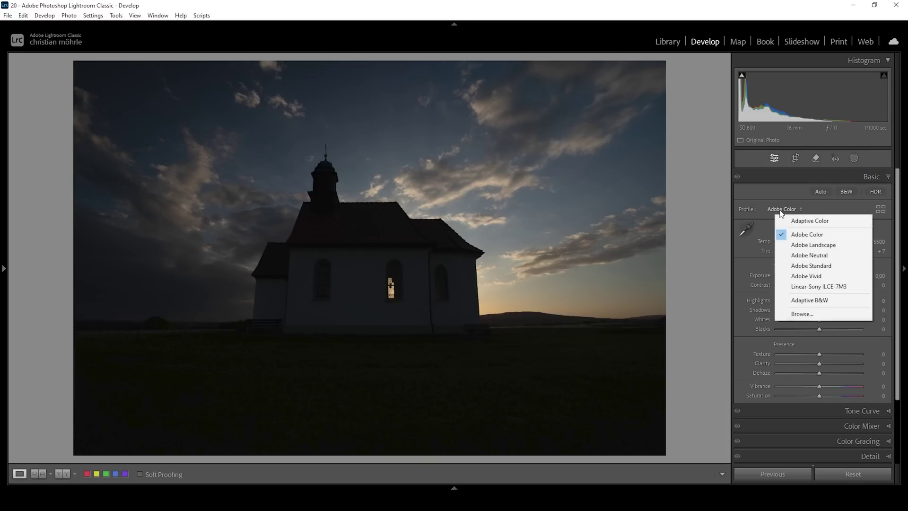
left_click(804, 244)
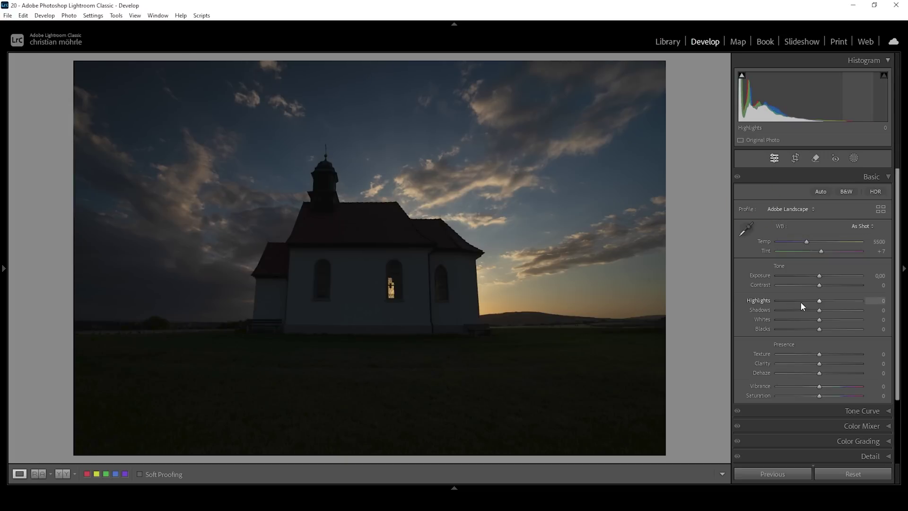
- Raise the Exposure slider to +1.95
left_click_drag(819, 276, 836, 277)
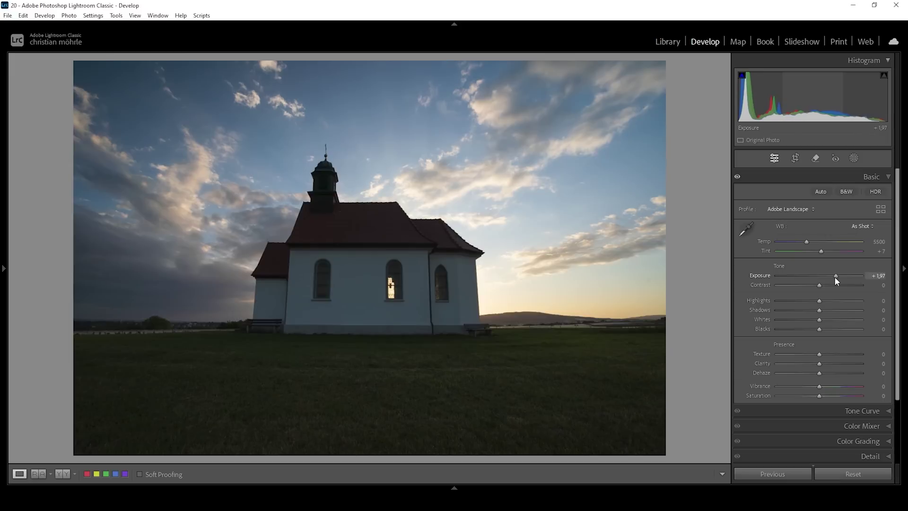
left_click(836, 276)
left_click_drag(836, 279, 835, 279)
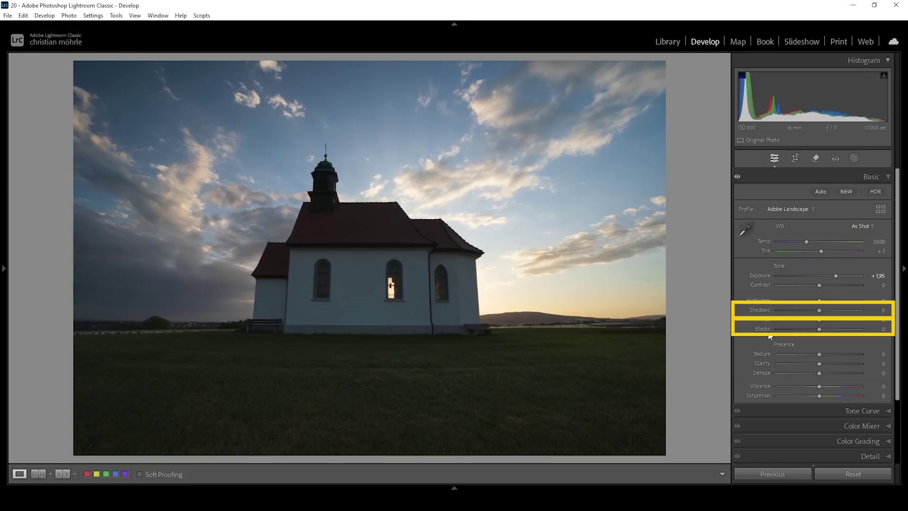
- Set Shadows +37, Blacks +61, Whites +17 and Highlights −30, and start warming Temp
left_click_drag(819, 310, 839, 311)
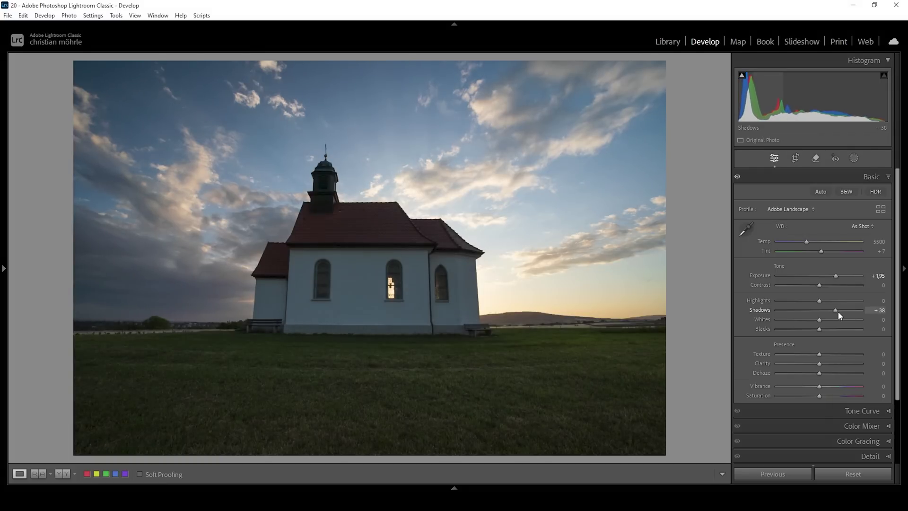
left_click_drag(820, 329, 846, 331)
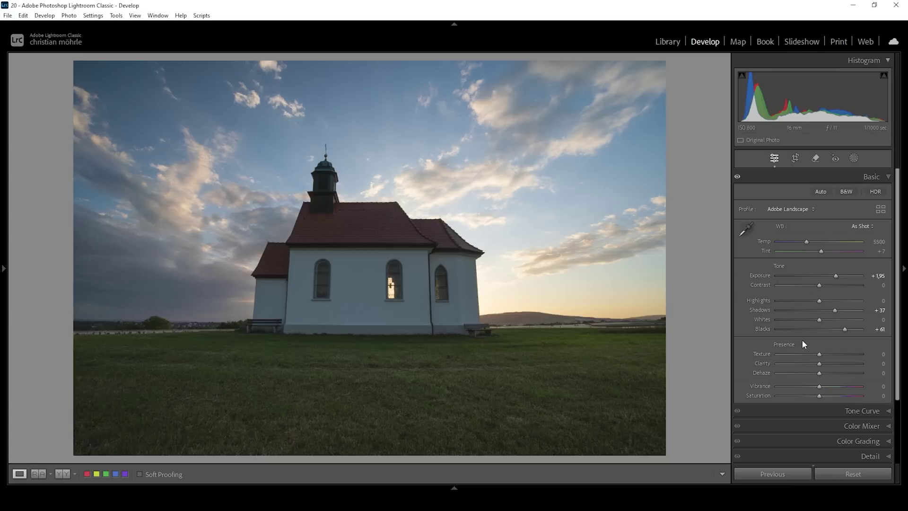
left_click_drag(820, 320, 827, 320)
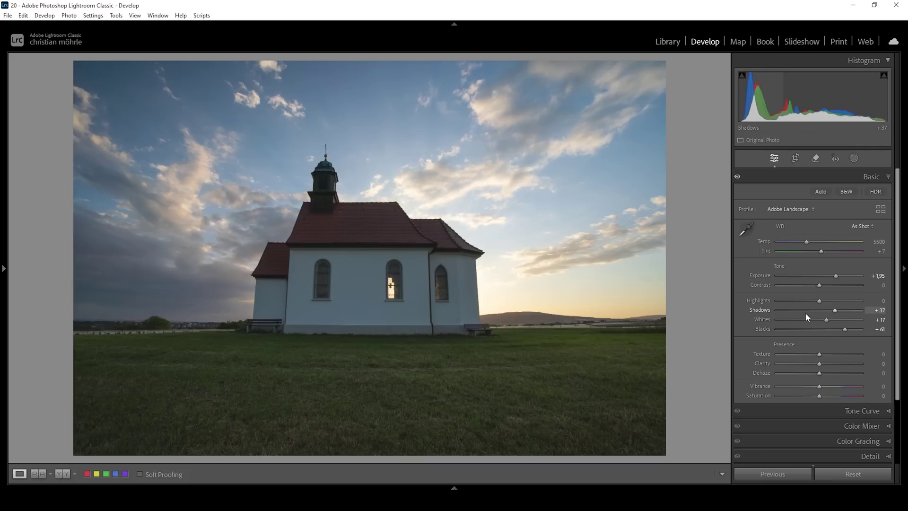
left_click_drag(819, 301, 808, 301)
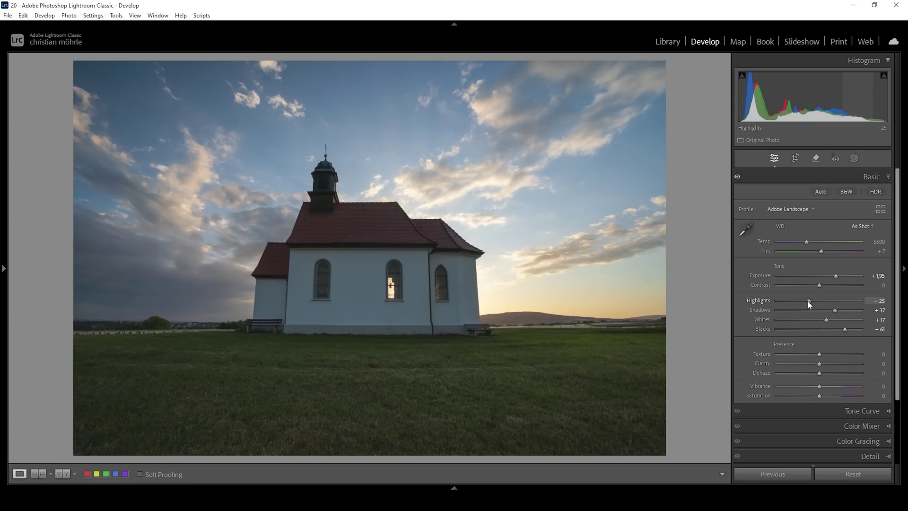
left_click_drag(806, 301, 807, 301)
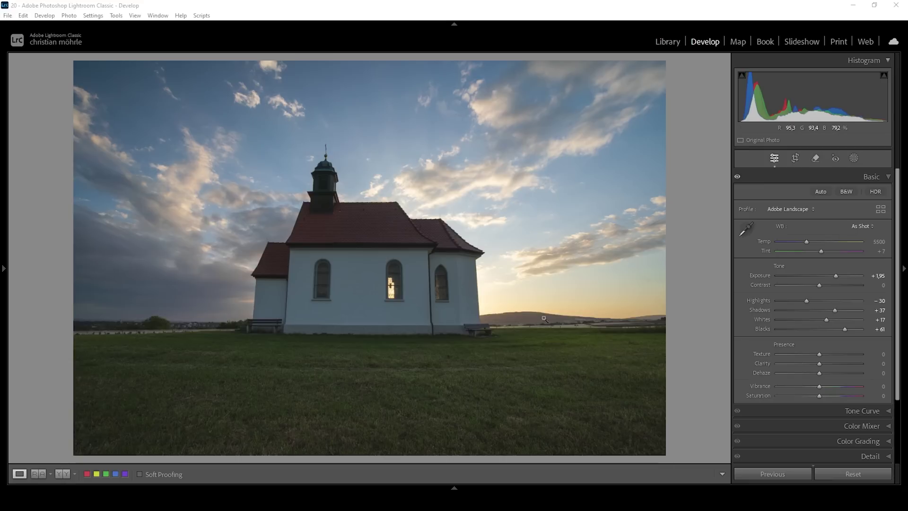
left_click_drag(805, 242, 812, 244)
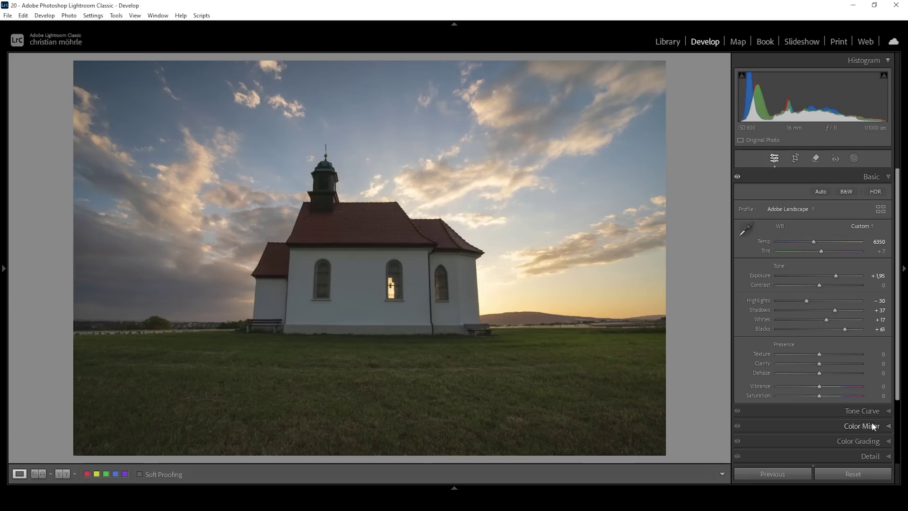
- Set Vibrance +22, Texture +11, Clarity −8 and Dehaze −7, then show Before/After side by side
left_click(824, 388)
left_click_drag(827, 388, 830, 391)
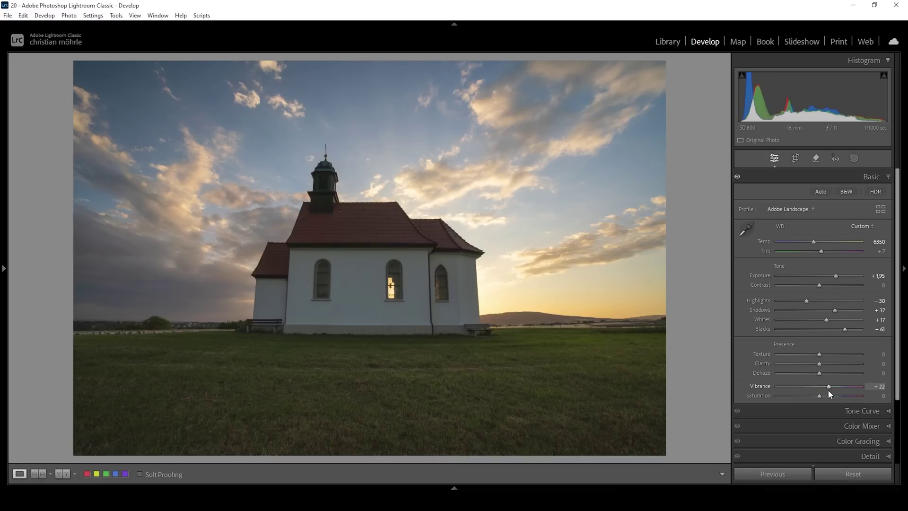
left_click_drag(819, 355, 823, 359)
left_click_drag(818, 363, 816, 364)
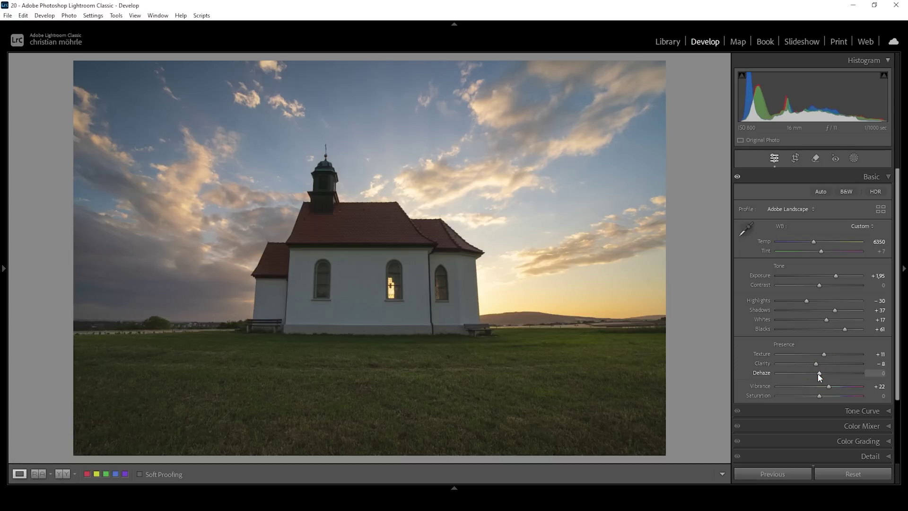
left_click_drag(820, 373, 817, 374)
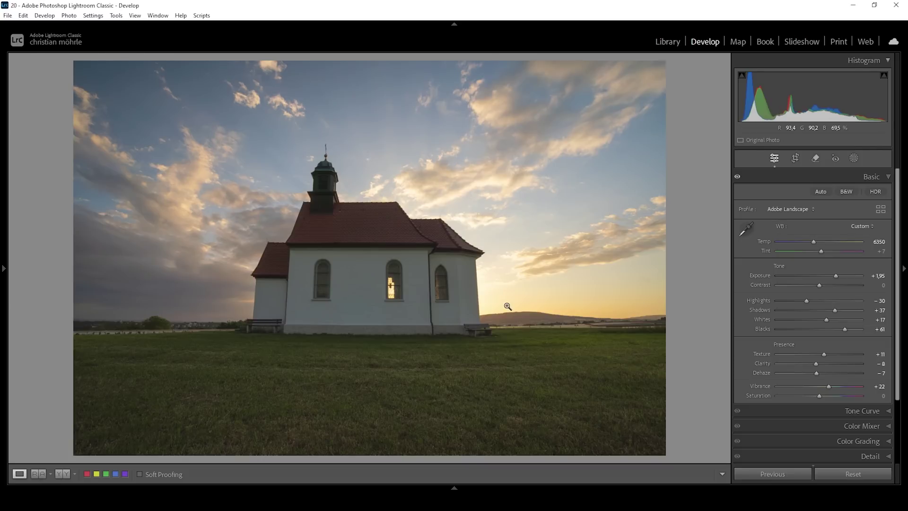
left_click(63, 474)
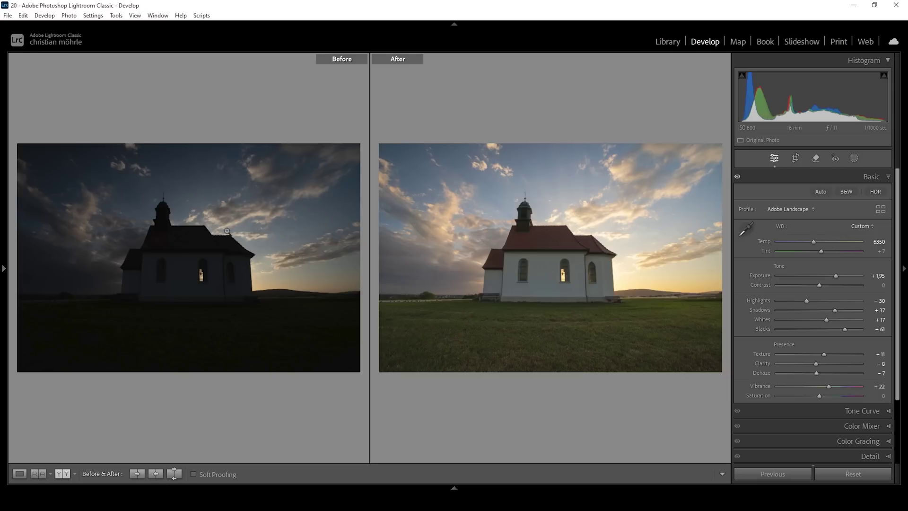
- Return to Loupe view, collapse the Basic panel and expand the Transform panel
left_click(19, 474)
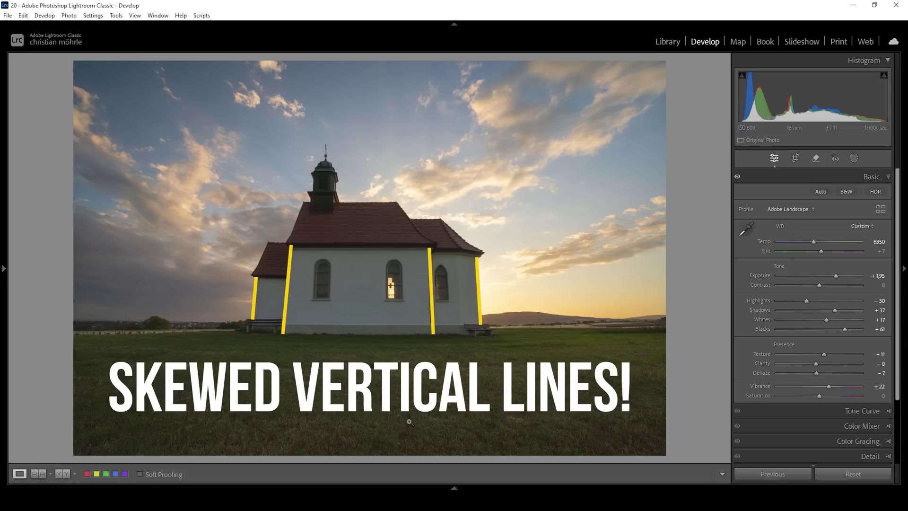
left_click(889, 177)
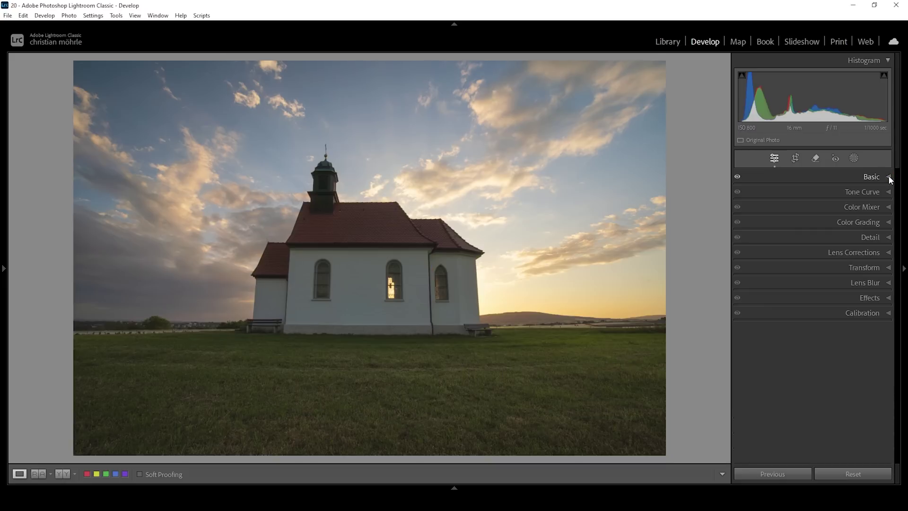
left_click(874, 268)
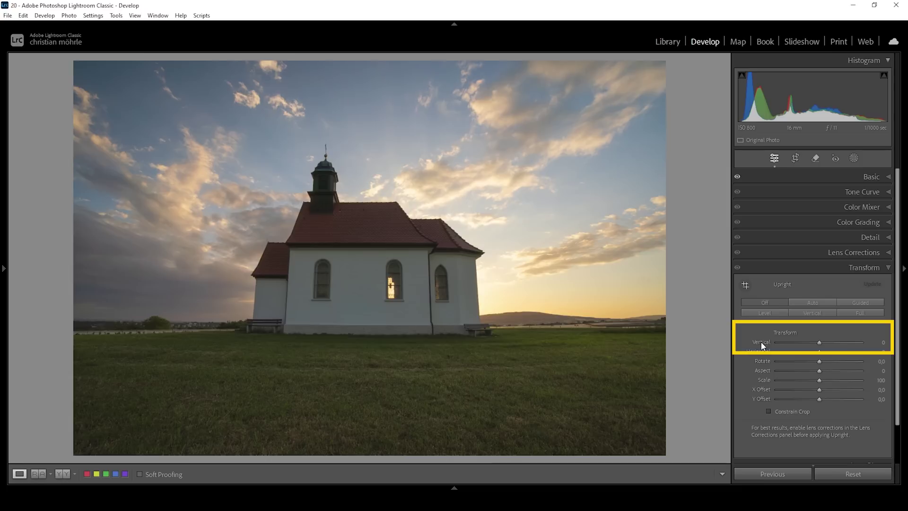
- Straighten with Vertical −51 and Y Offset −9.0, then pull the crop's top-left corner inward
left_click_drag(821, 345, 800, 346)
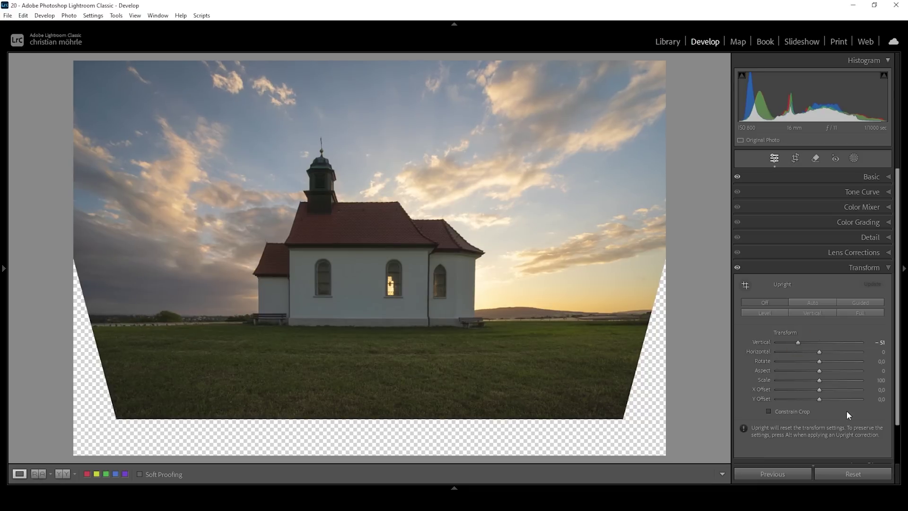
left_click_drag(819, 398, 816, 398)
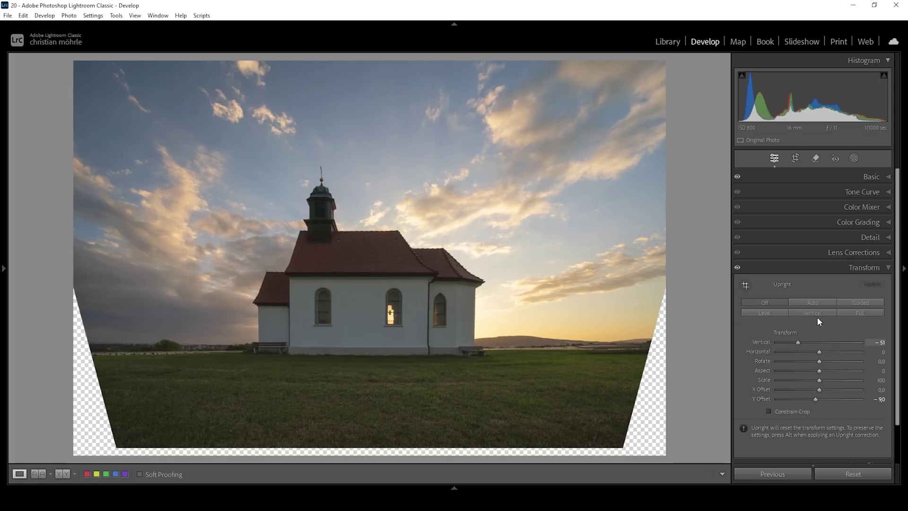
left_click(800, 157)
left_click_drag(79, 63, 92, 70)
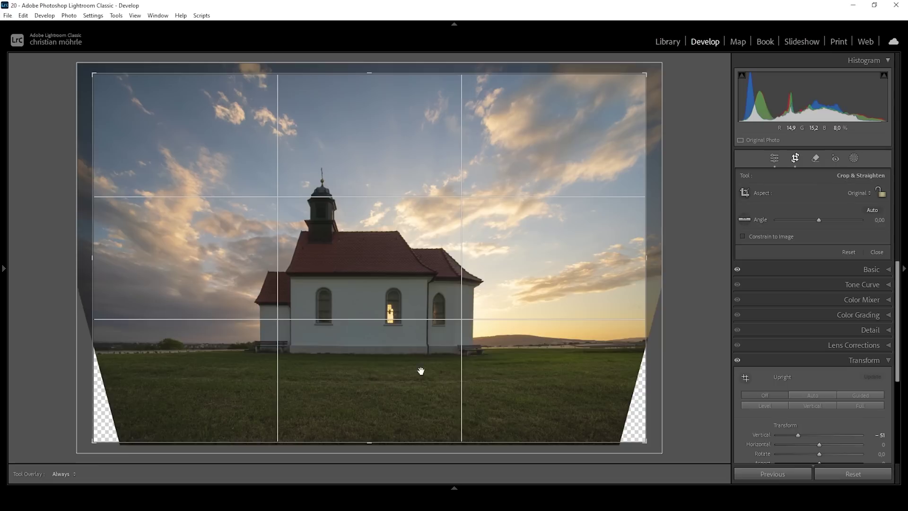
- Close the crop tool and open Masking to show the new-mask options
left_click(776, 160)
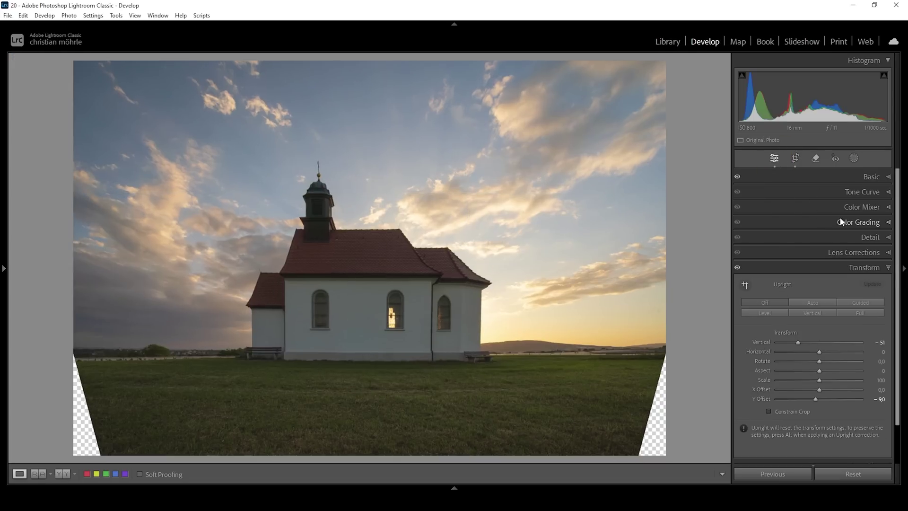
left_click(854, 158)
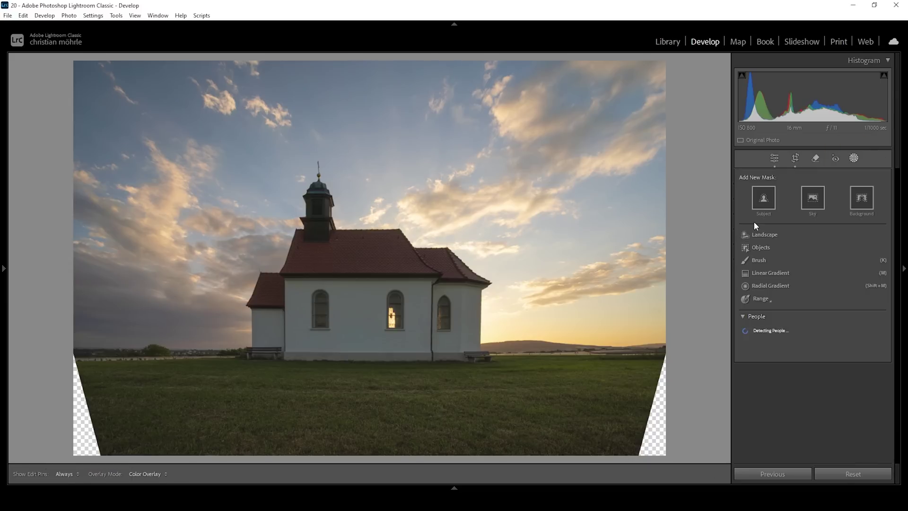
- Build a sky Color Range mask, subtracting a Linear Gradient from the roof upward
left_click(770, 300)
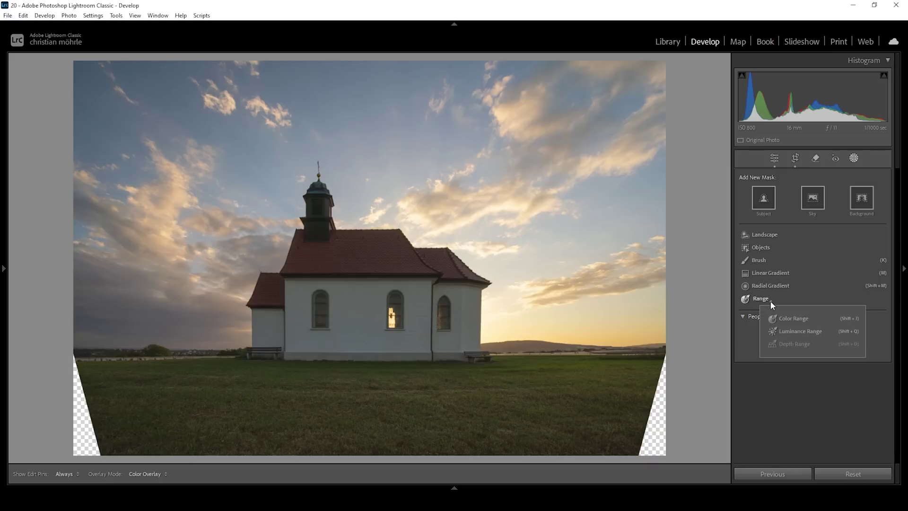
left_click(785, 318)
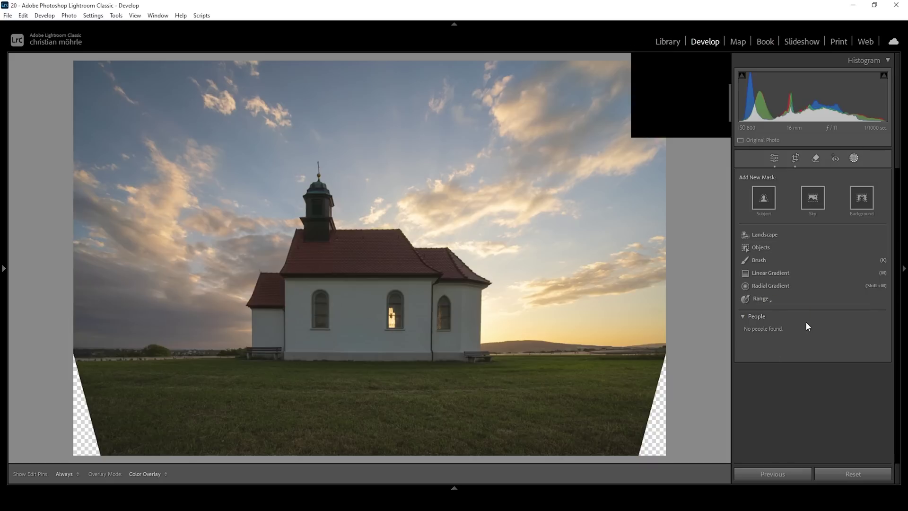
left_click(392, 94)
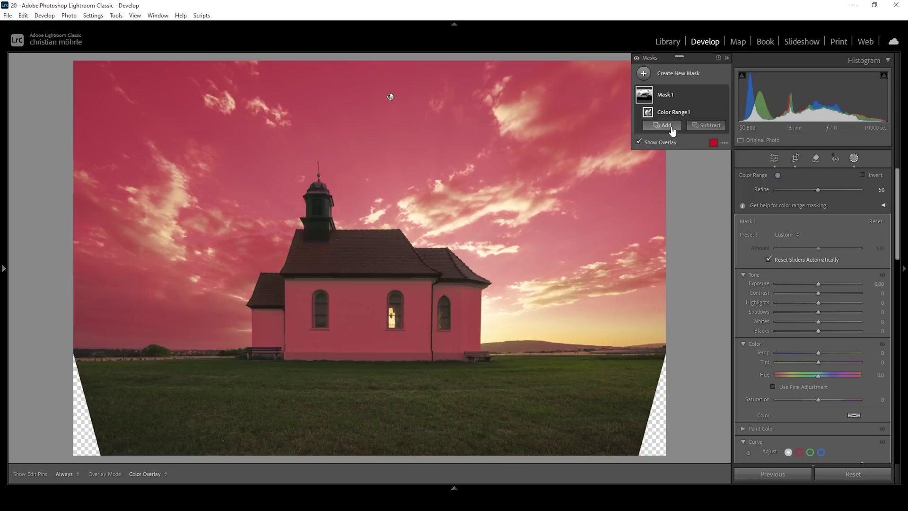
left_click(701, 125)
left_click(724, 242)
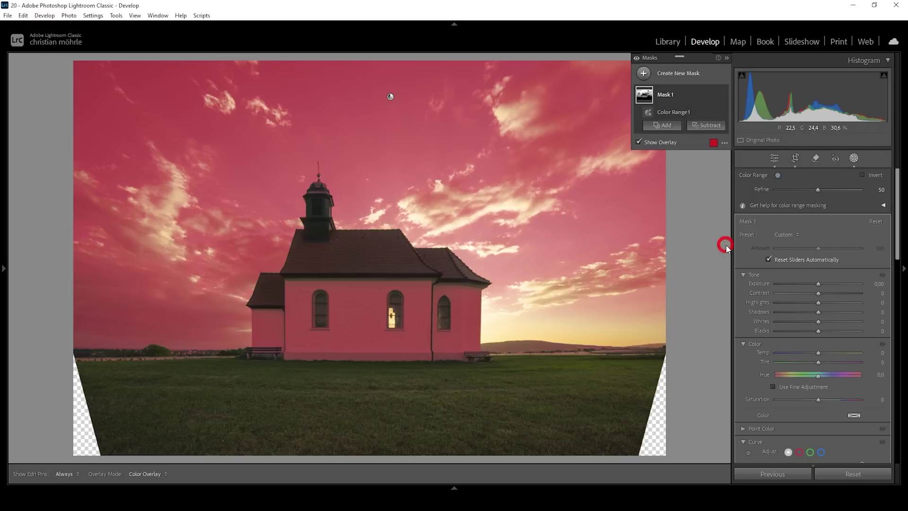
left_click_drag(370, 249, 394, 81)
mouse_move(398, 249)
left_mouse_down()
mouse_move(398, 272)
mouse_move(399, 263)
left_mouse_up()
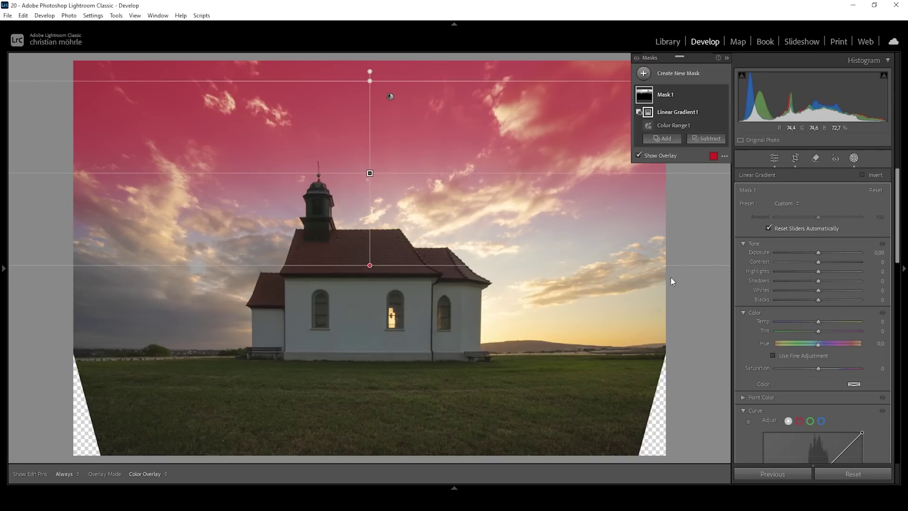
- Give the mask Contrast 100, Blacks −18, Temp 8 and Saturation −17
left_click_drag(819, 252, 861, 263)
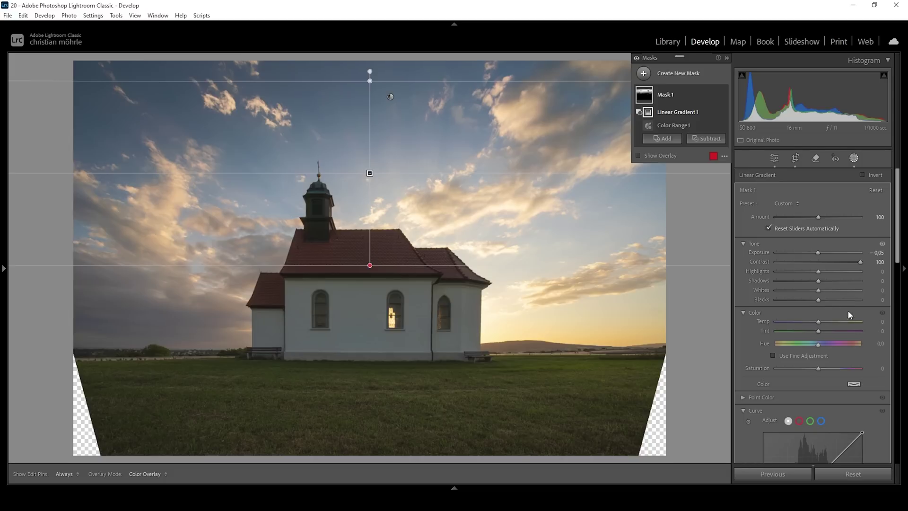
left_click_drag(819, 300, 823, 321)
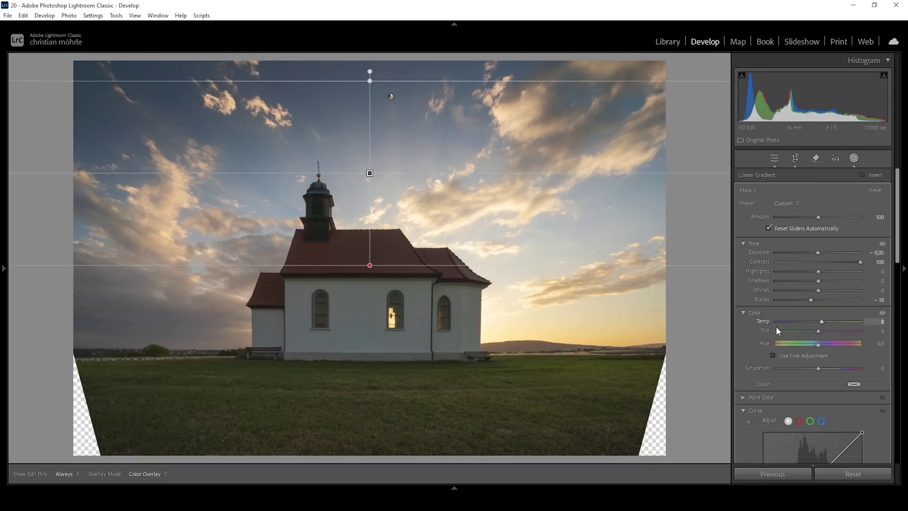
scroll(897, 233, "down", 3)
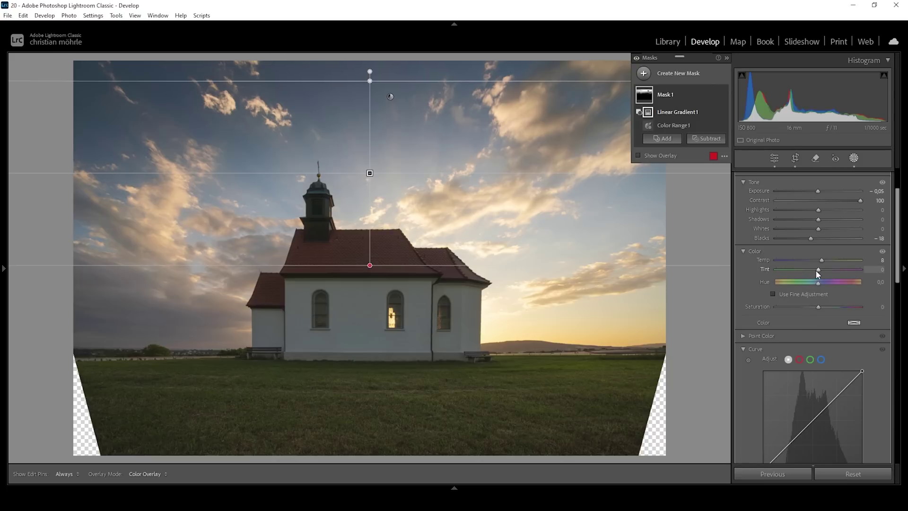
left_click_drag(821, 305, 813, 304)
- Add a Select Sky mask (Mask 2) with Saturation 8 and Clarity 9
left_click(644, 73)
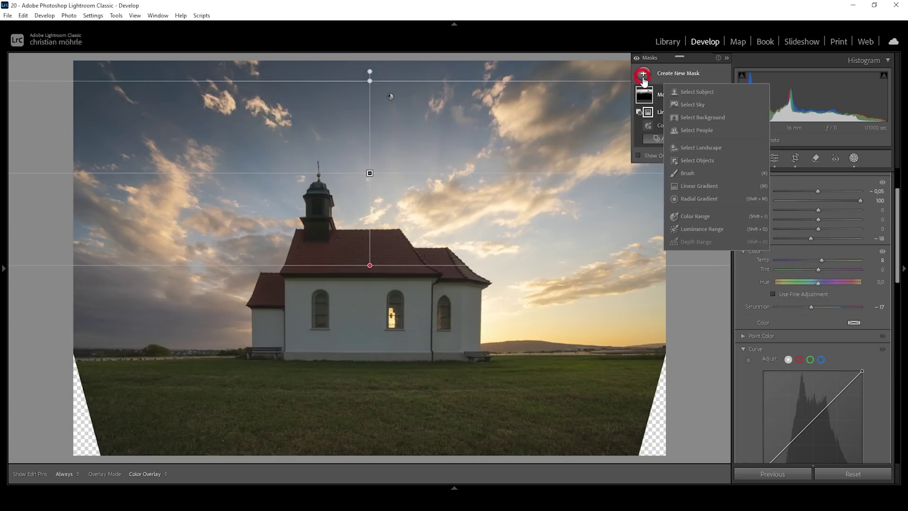
left_click(697, 104)
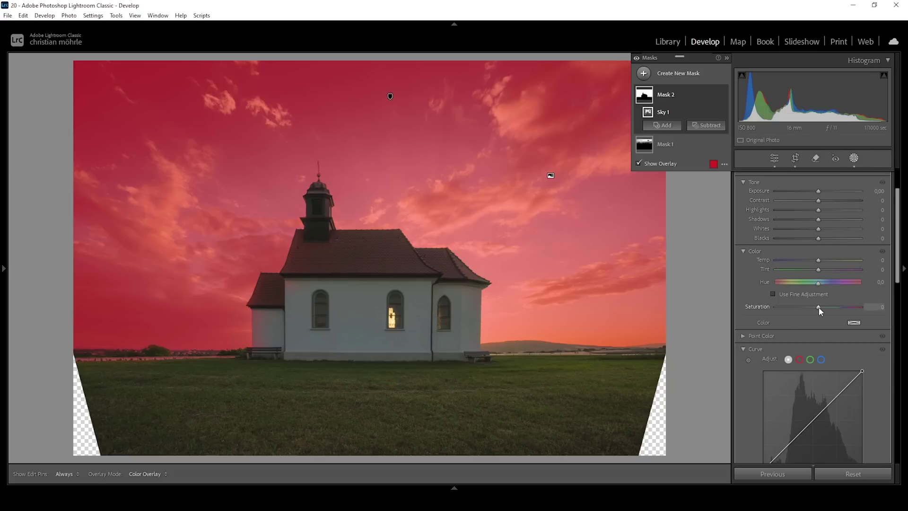
left_click_drag(819, 305, 820, 307)
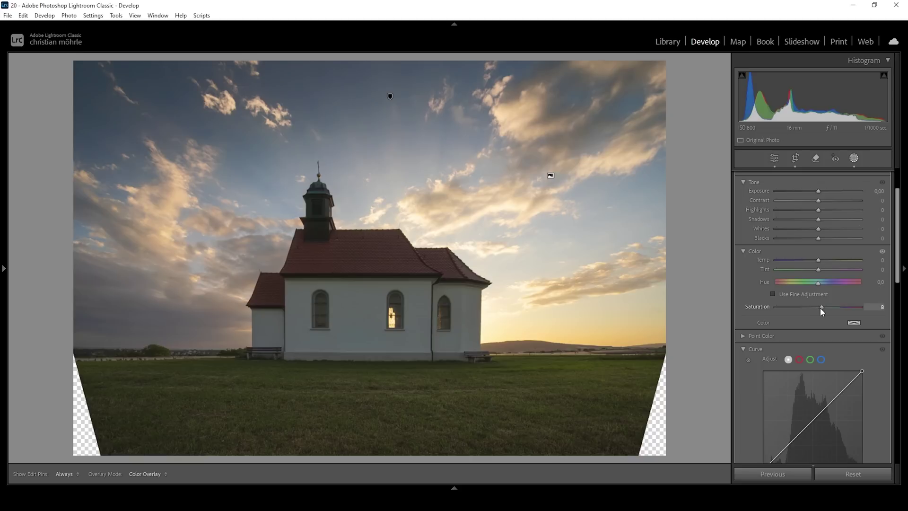
left_click_drag(821, 308, 821, 307)
scroll(821, 307, "down", 3)
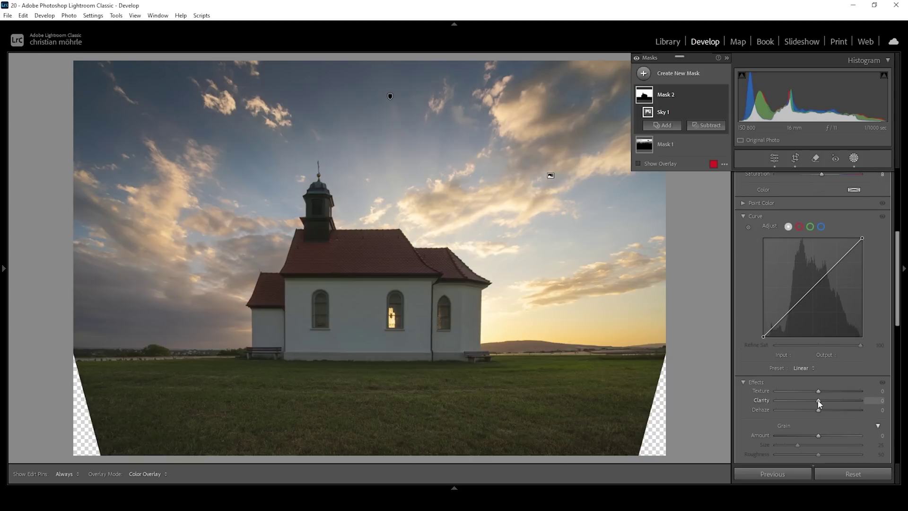
left_click_drag(820, 403, 823, 403)
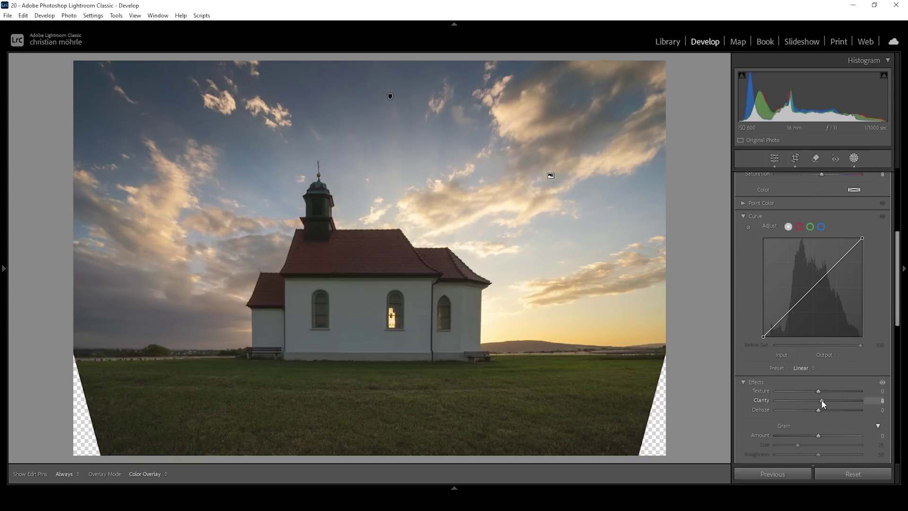
left_click_drag(823, 403, 824, 403)
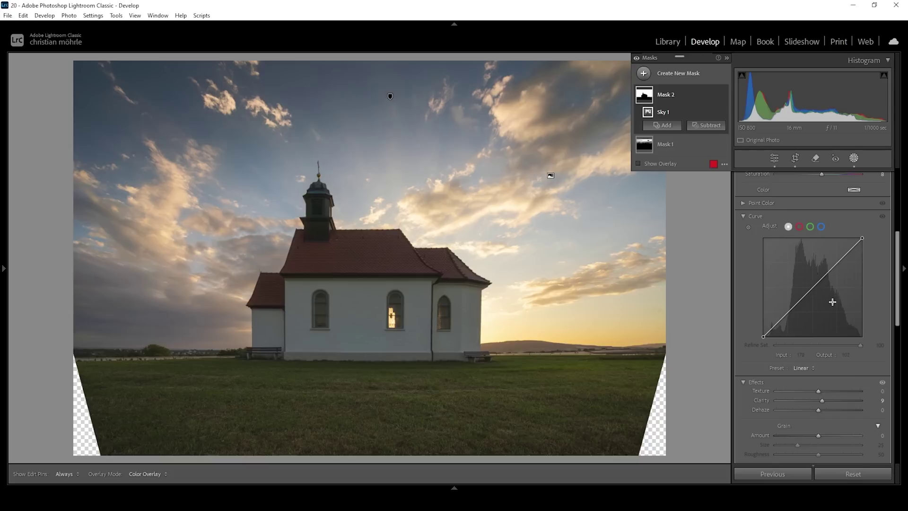
scroll(833, 302, "up", 5)
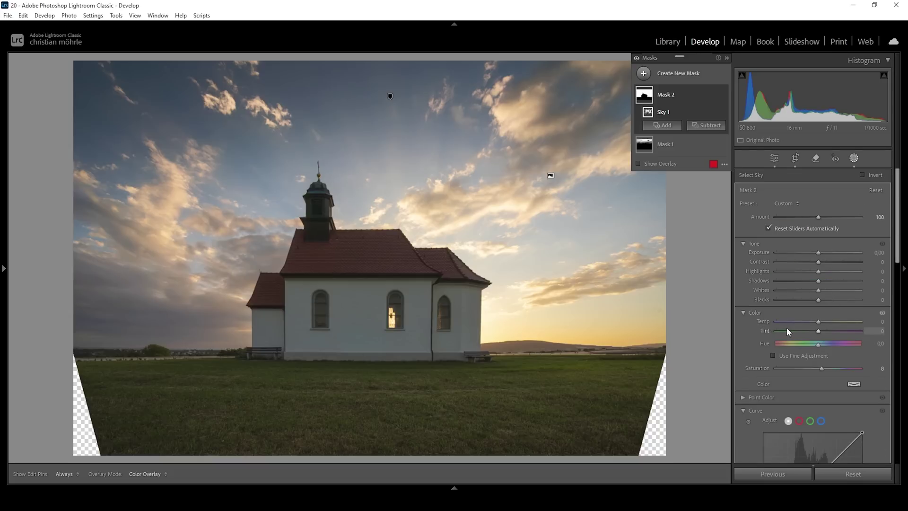
left_click(646, 73)
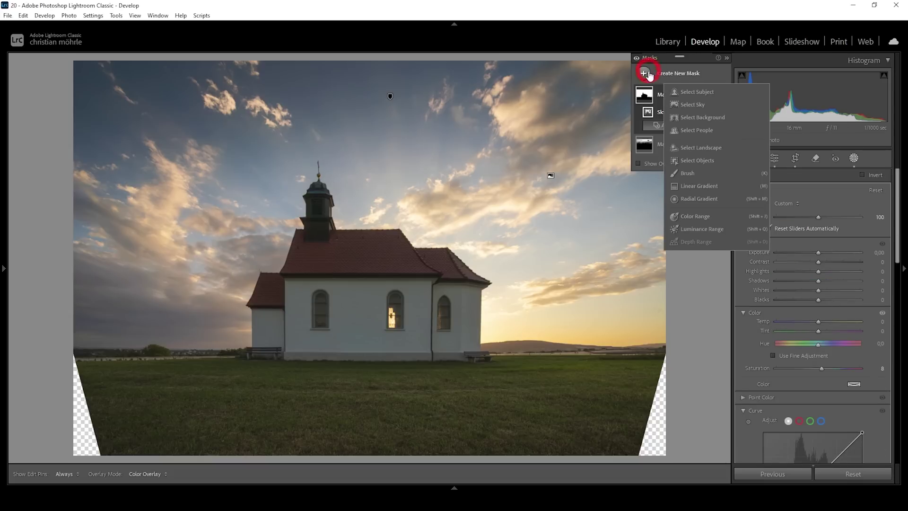
- Add an inverted sky mask over church and ground: Exposure 0.31, Whites 27, Temp -6, Tint 8
left_click(687, 103)
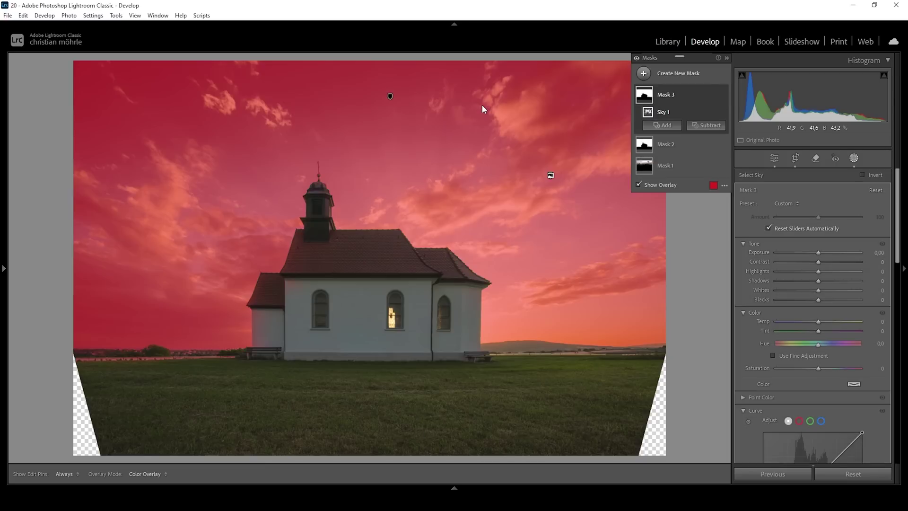
left_click(863, 175)
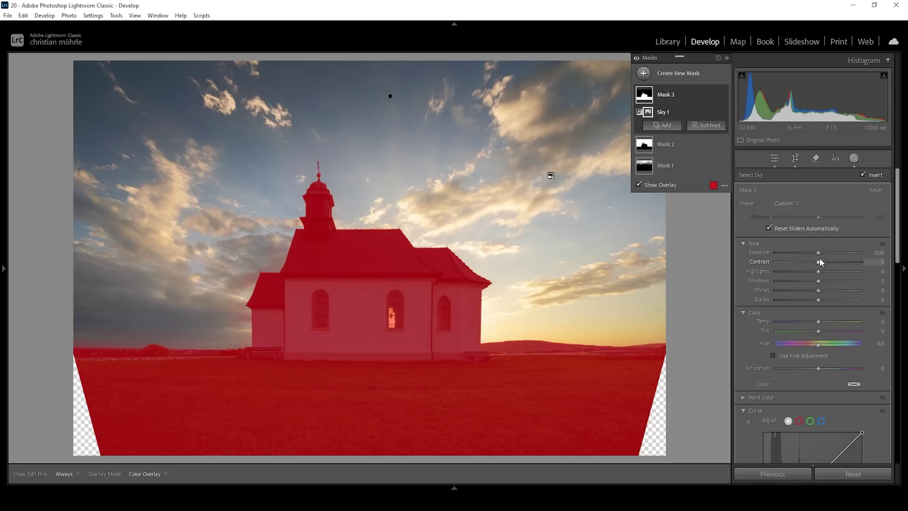
left_click_drag(818, 255, 822, 254)
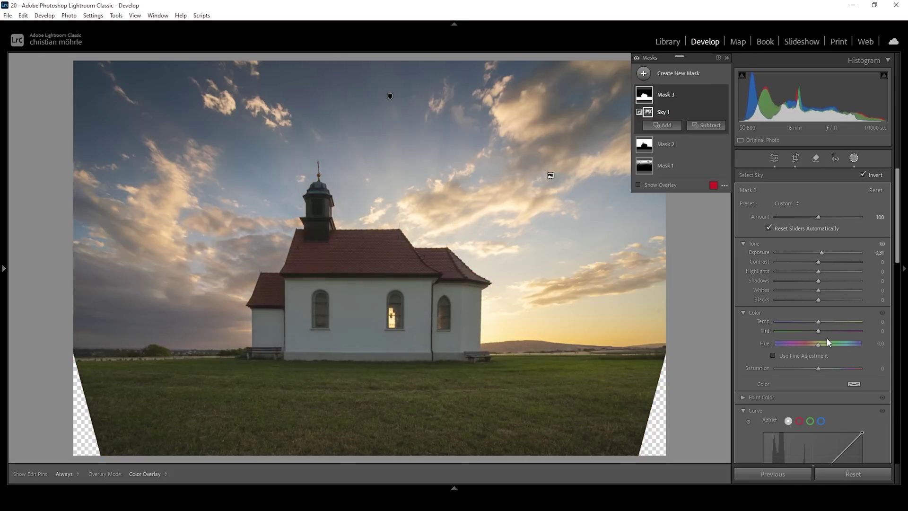
left_click_drag(822, 291, 833, 290)
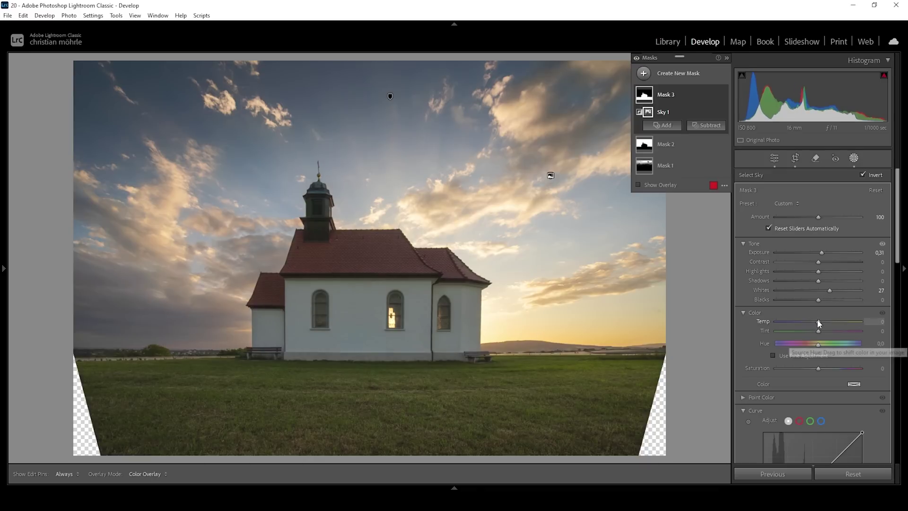
left_click_drag(818, 320, 816, 321)
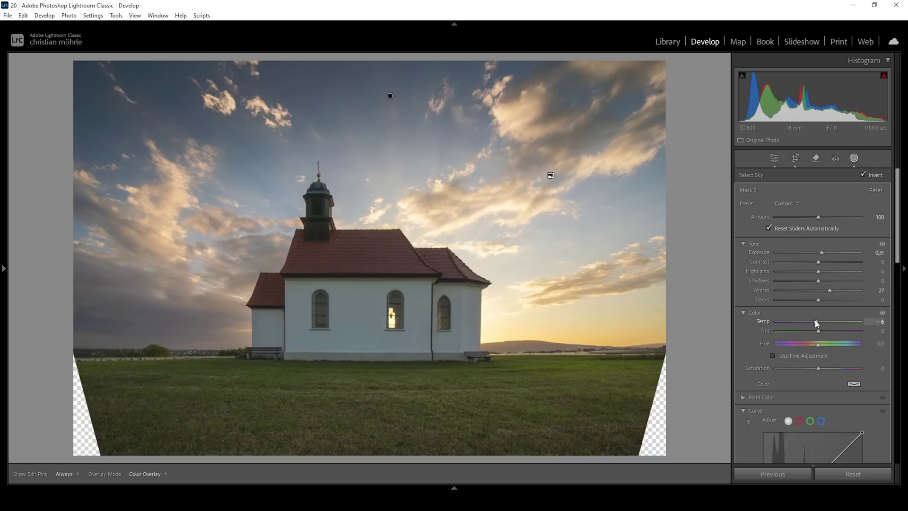
left_click(819, 330)
left_click_drag(821, 331, 815, 334)
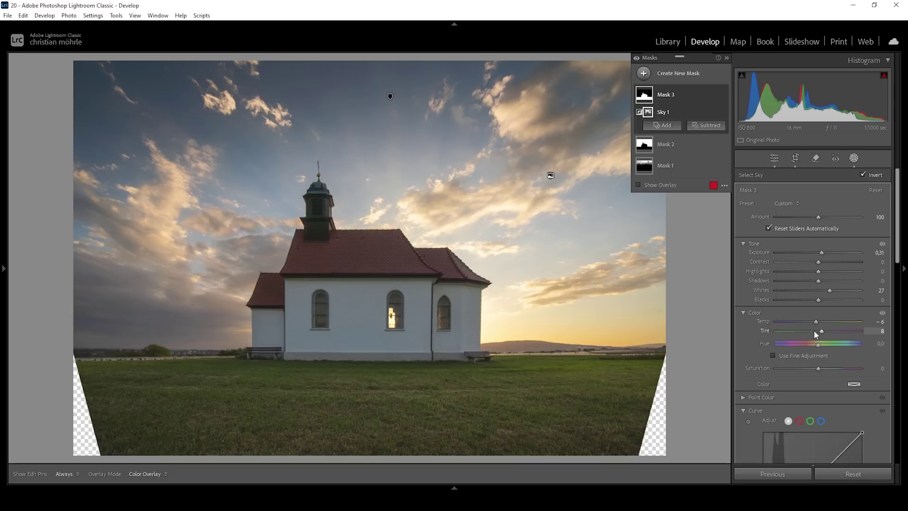
left_click(644, 72)
- Drag a linear gradient up from the bottom over the grass and darken it to Exposure -0.90
left_click(711, 186)
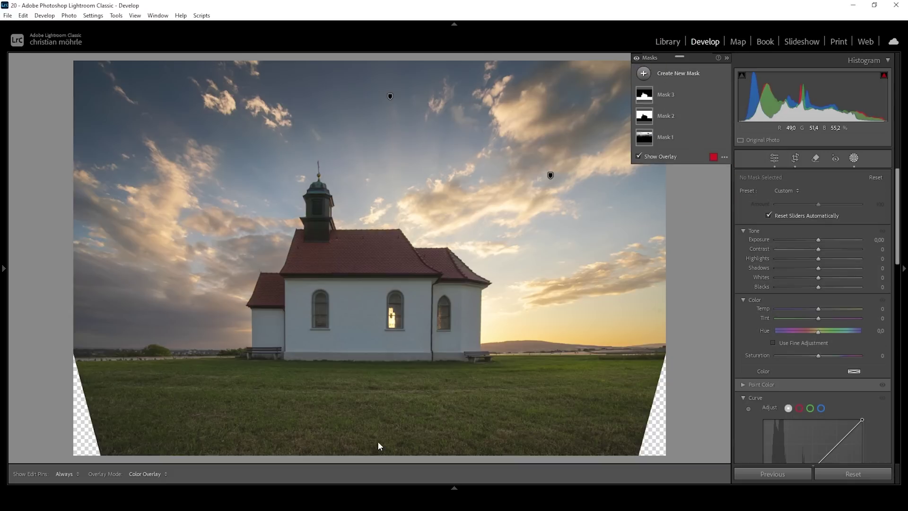
left_click_drag(375, 454, 382, 388)
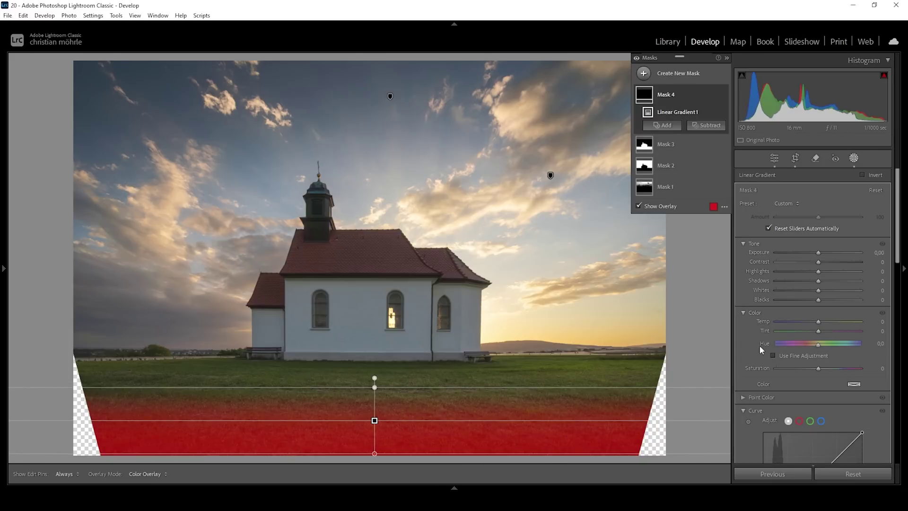
left_click_drag(818, 252, 810, 255)
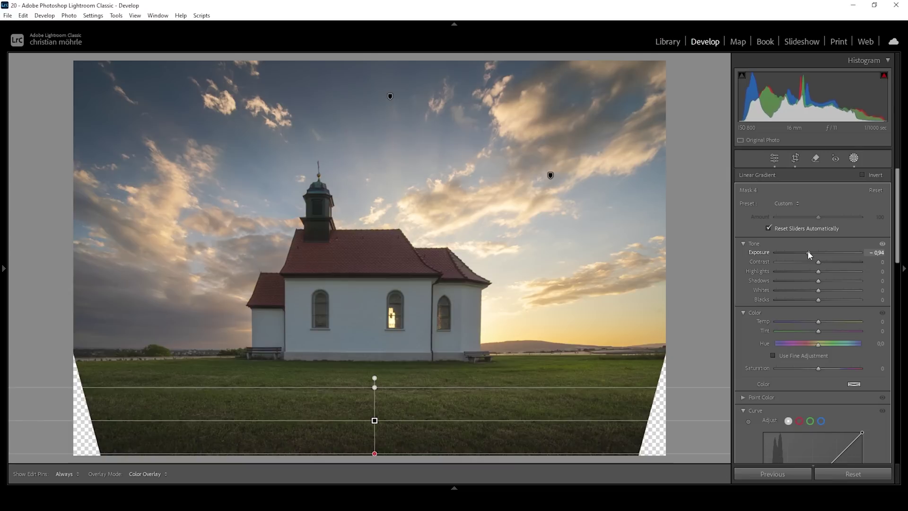
left_click_drag(810, 253, 809, 254)
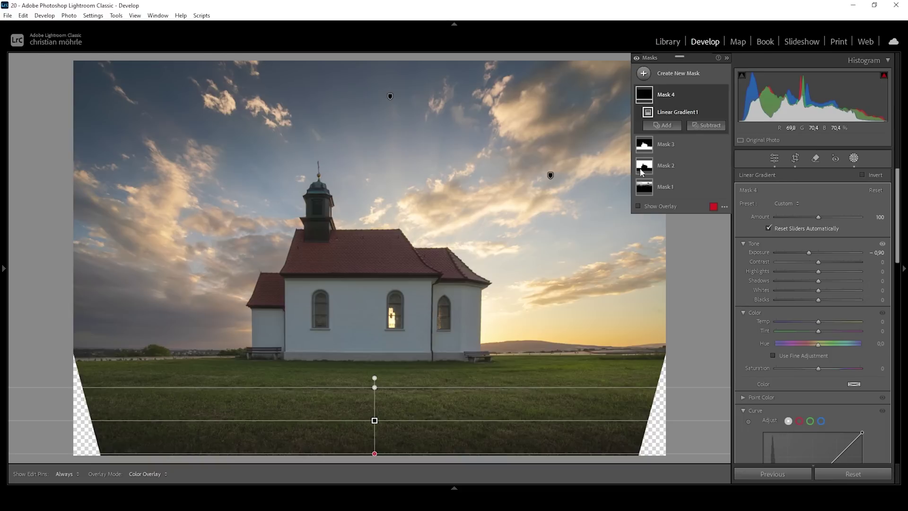
left_click(644, 75)
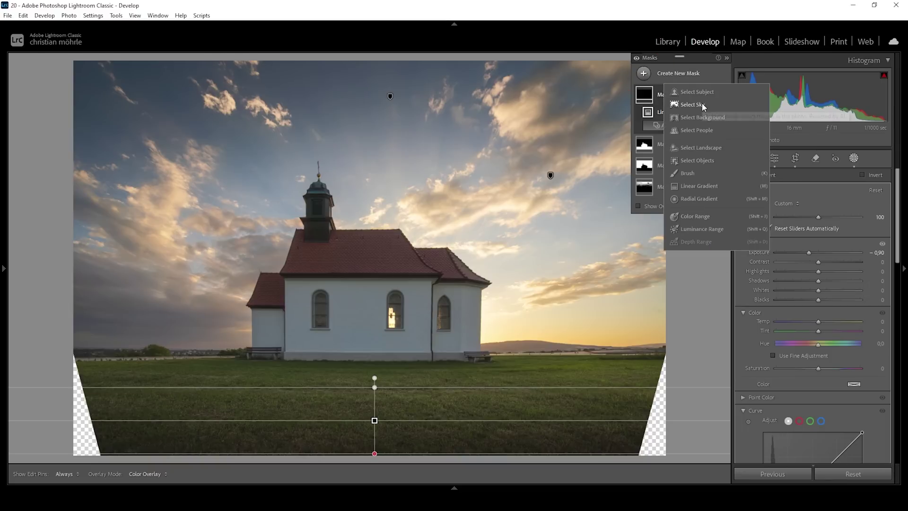
- Subtract a top-down linear gradient from a new sky mask, lift Blacks to 36, warm Temp slightly
key("Escape")
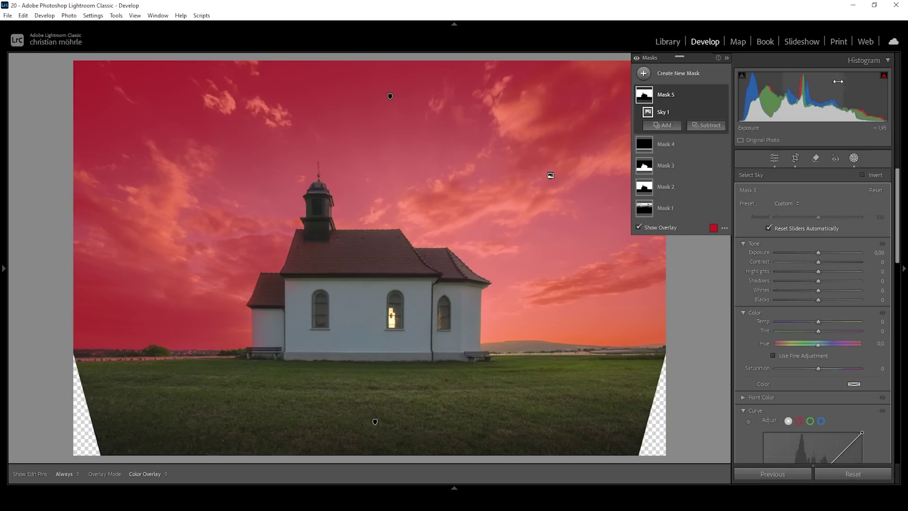
left_click(707, 126)
left_click(731, 242)
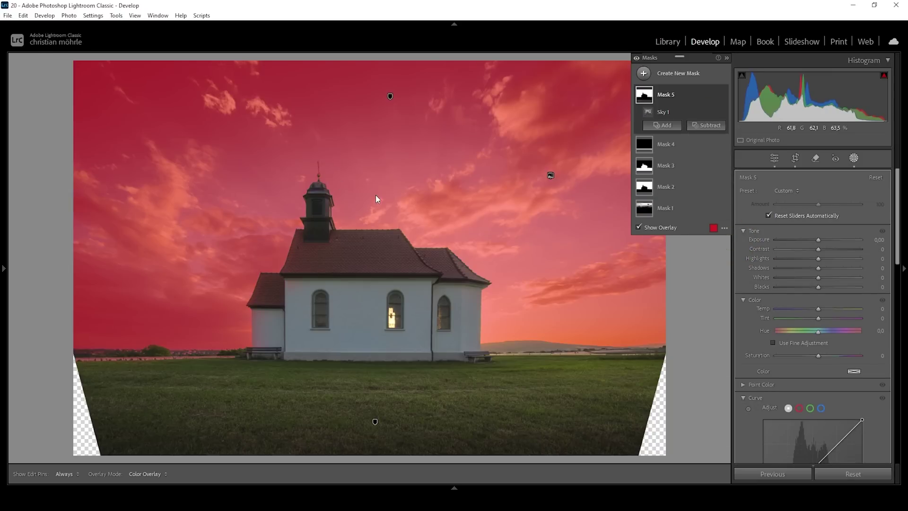
left_click_drag(385, 175, 381, 355)
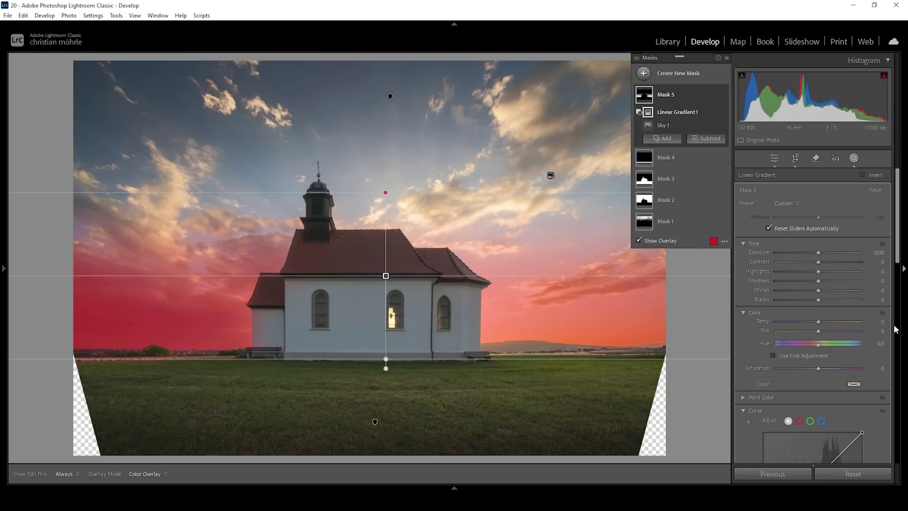
left_click_drag(818, 300, 834, 303)
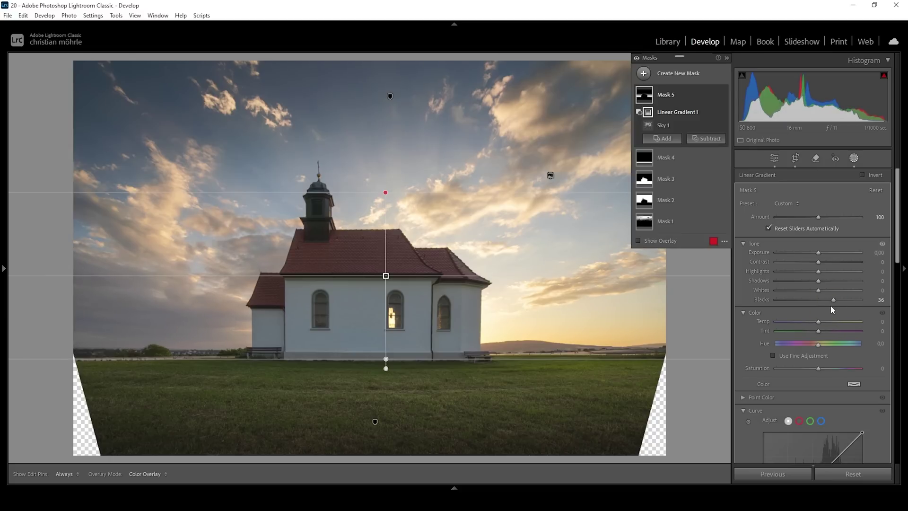
left_click_drag(819, 325, 821, 322)
- Give the mask a warm beige colour tint at hue 26, saturation 39
left_click(855, 385)
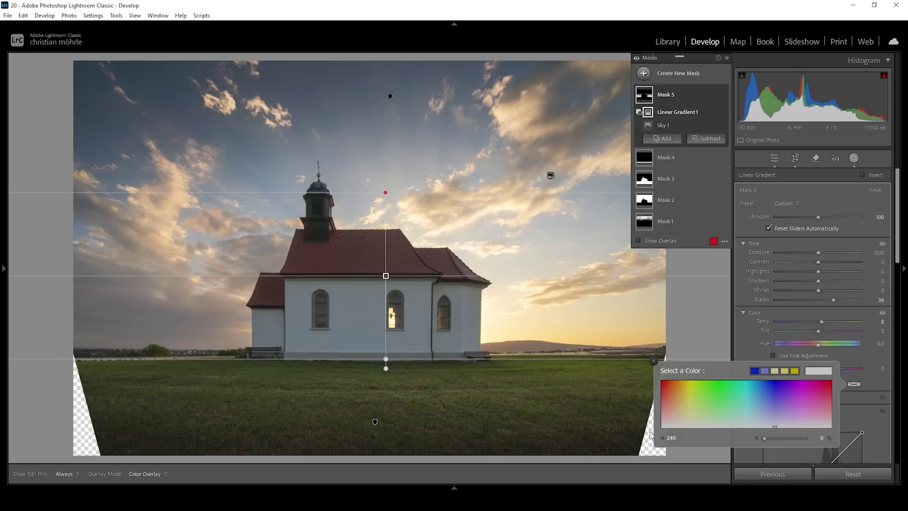
left_click(677, 417)
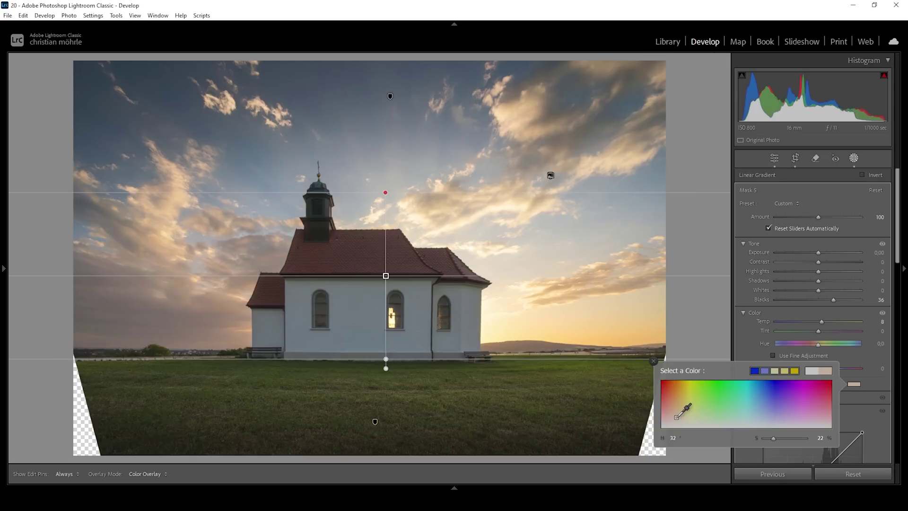
left_click_drag(677, 416, 673, 417)
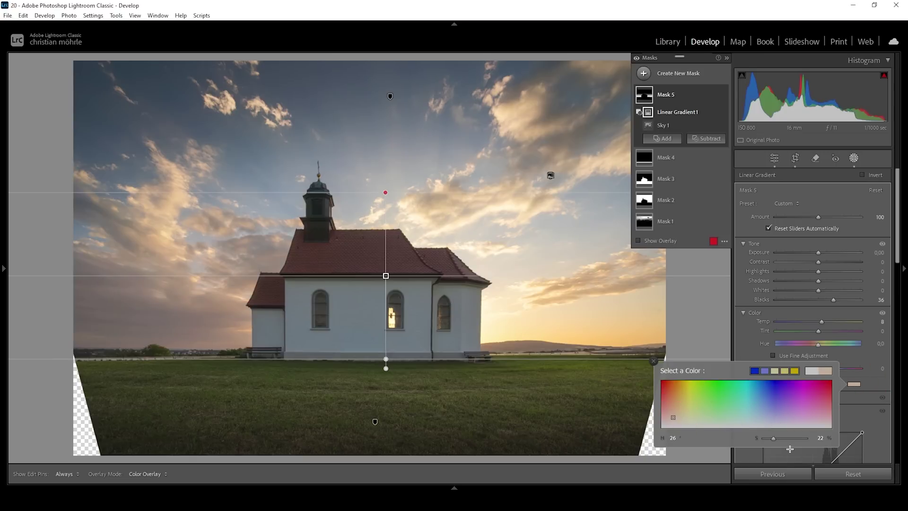
left_click_drag(775, 439, 778, 439)
left_click_drag(778, 439, 780, 439)
left_click(643, 73)
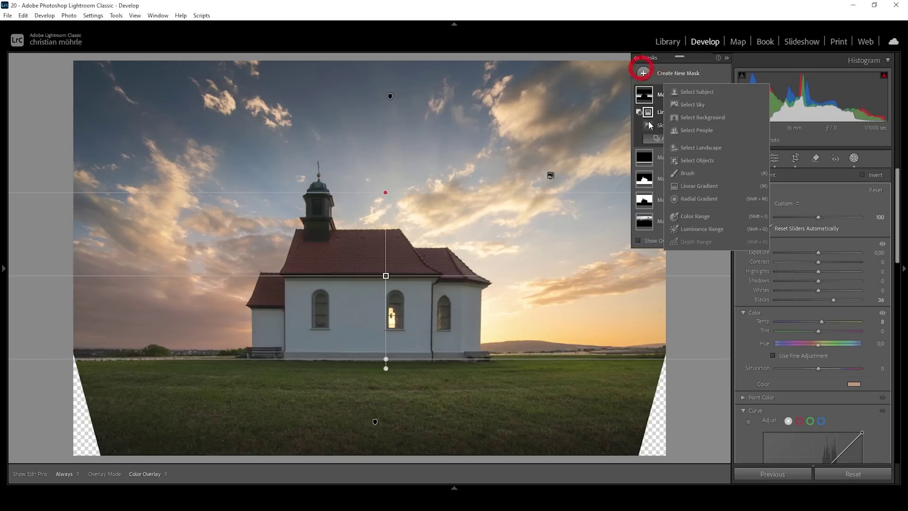
- Draw, tilt and position a radial gradient over the sunset glow right of the church
left_click(706, 198)
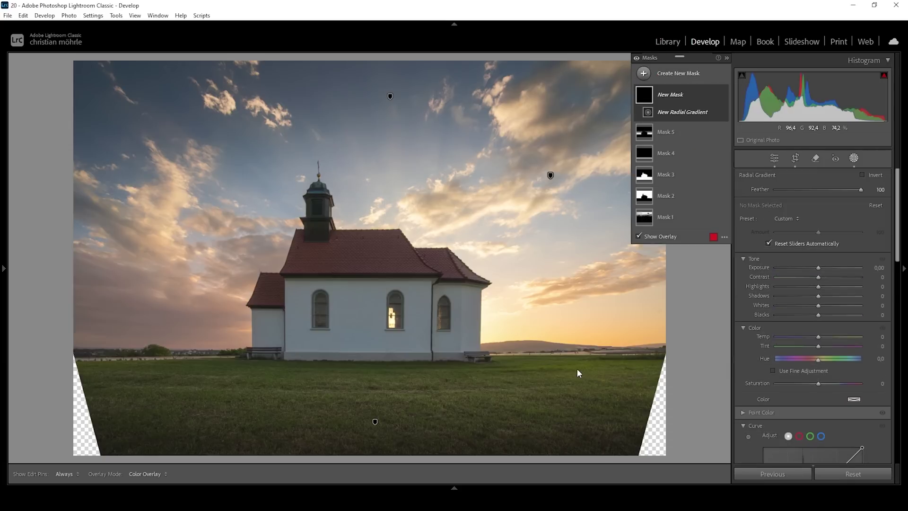
mouse_move(504, 313)
left_mouse_down()
mouse_move(590, 362)
mouse_move(612, 398)
mouse_move(605, 386)
left_mouse_up()
left_click_drag(610, 305, 602, 345)
left_click_drag(503, 314, 523, 329)
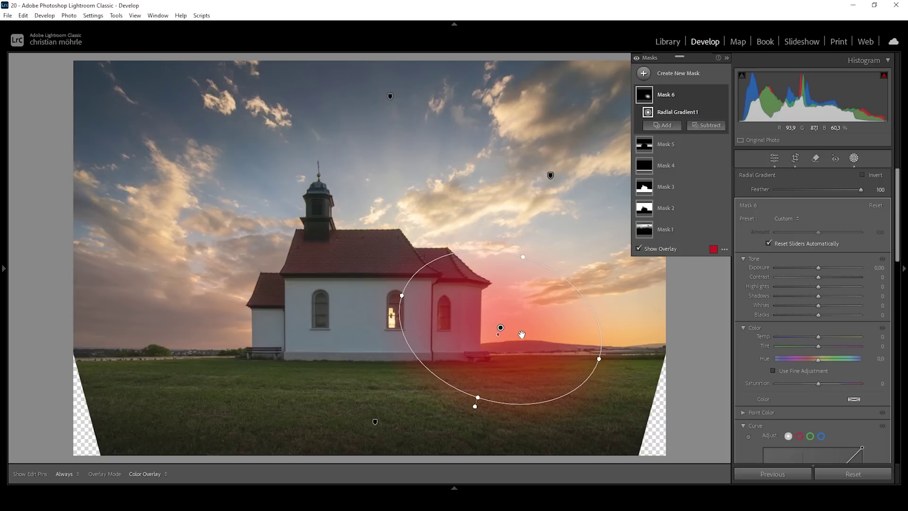
- Set the radial mask to Blacks 26, Dehaze -20 and Temp +13
left_click_drag(824, 318, 827, 316)
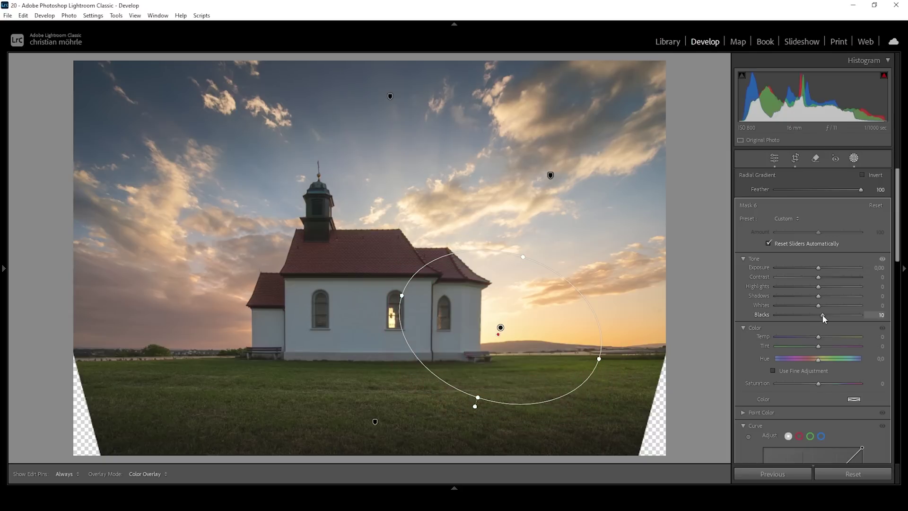
left_click_drag(899, 256, 893, 324)
left_click_drag(819, 356, 811, 355)
left_click_drag(899, 321, 893, 275)
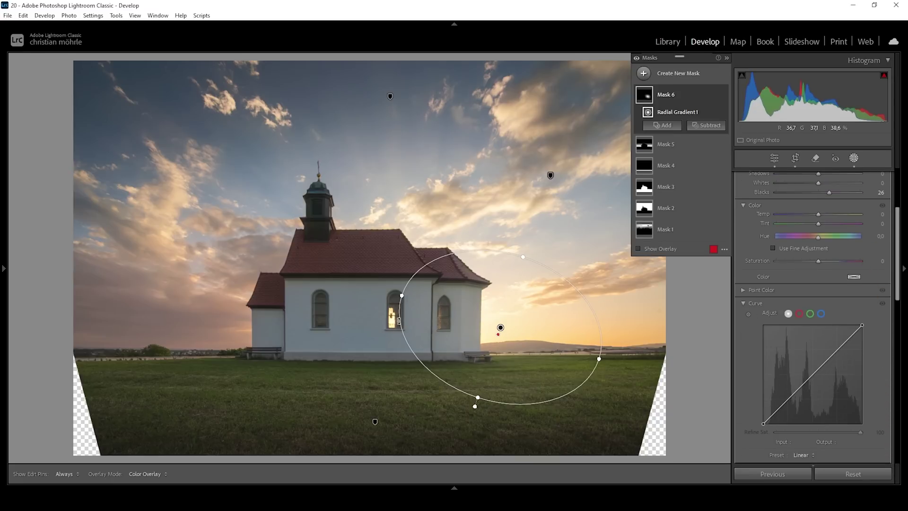
left_click_drag(818, 216, 822, 214)
left_click(644, 73)
- Draw a radial gradient left of the church and intersect it with Select Sky
left_click(700, 198)
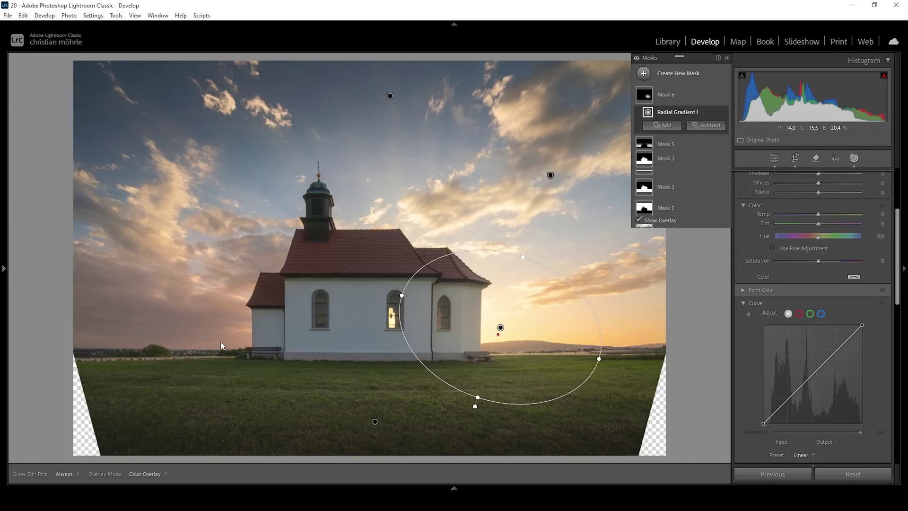
left_click_drag(190, 319, 327, 371)
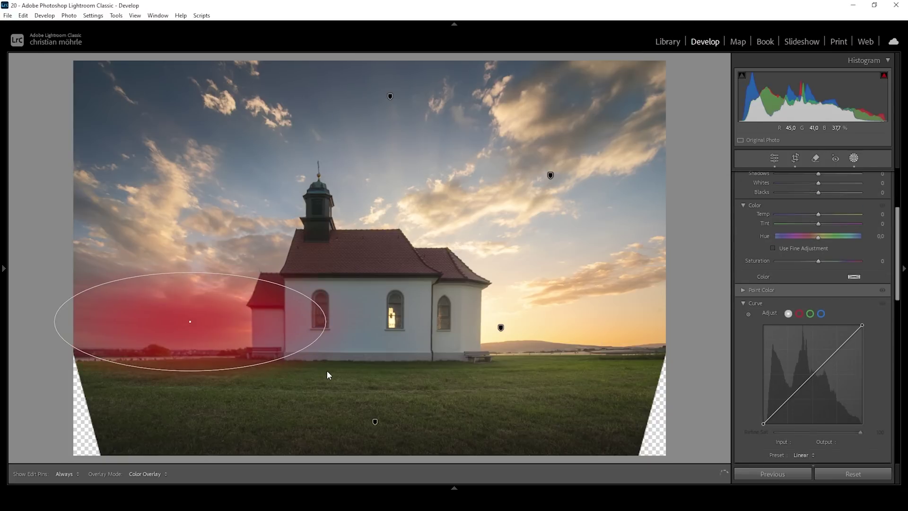
left_click_drag(171, 302, 222, 321)
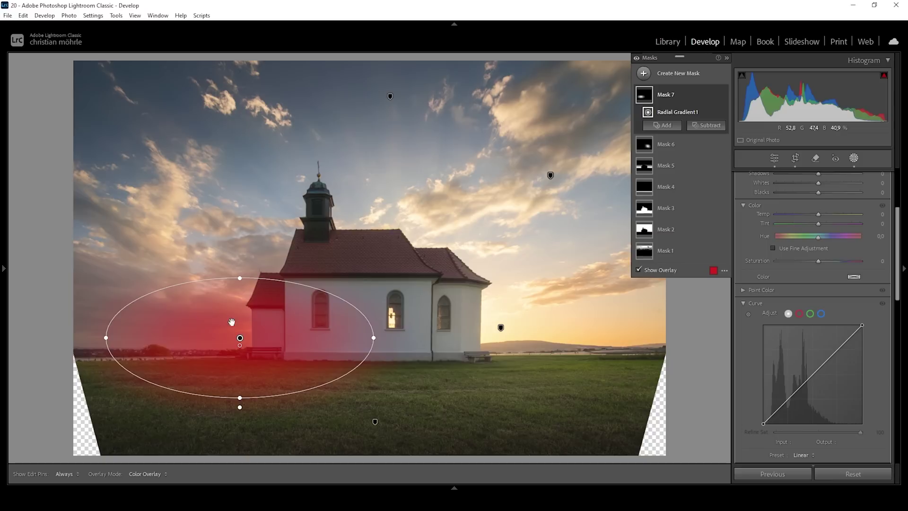
left_click(714, 96)
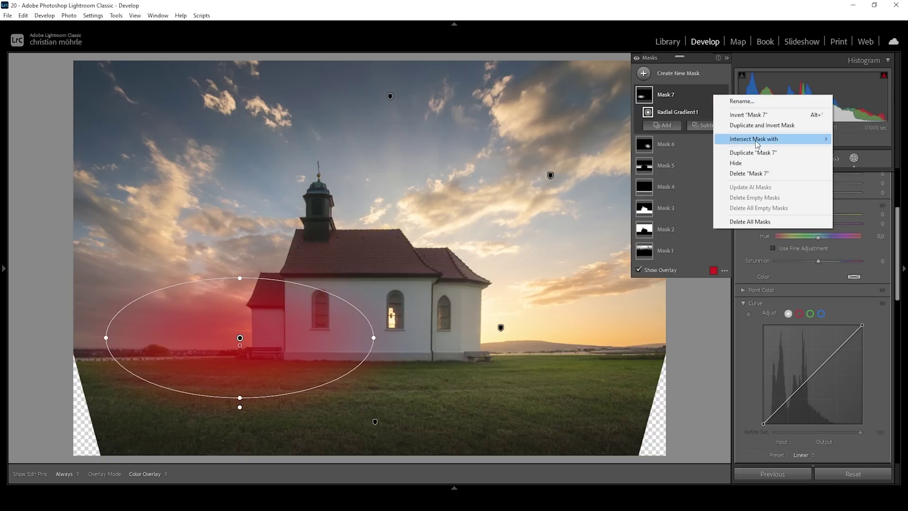
mouse_move(728, 142)
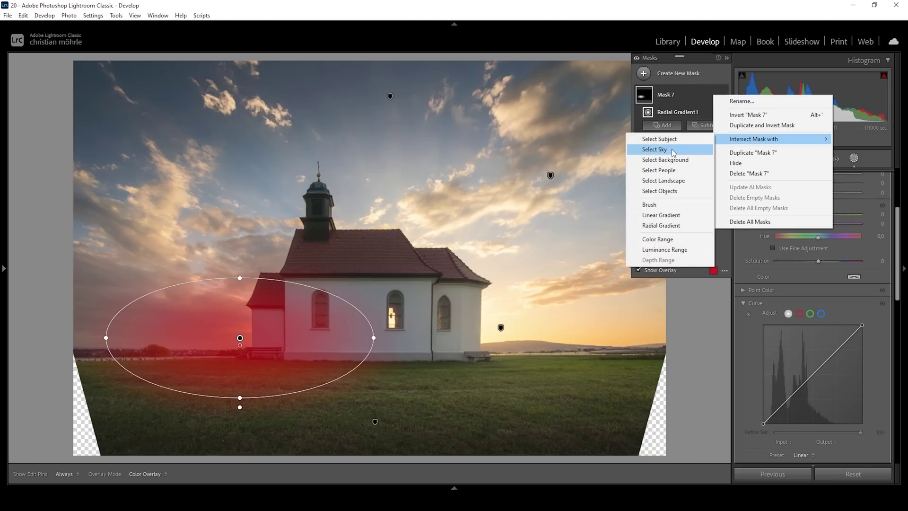
left_click(654, 149)
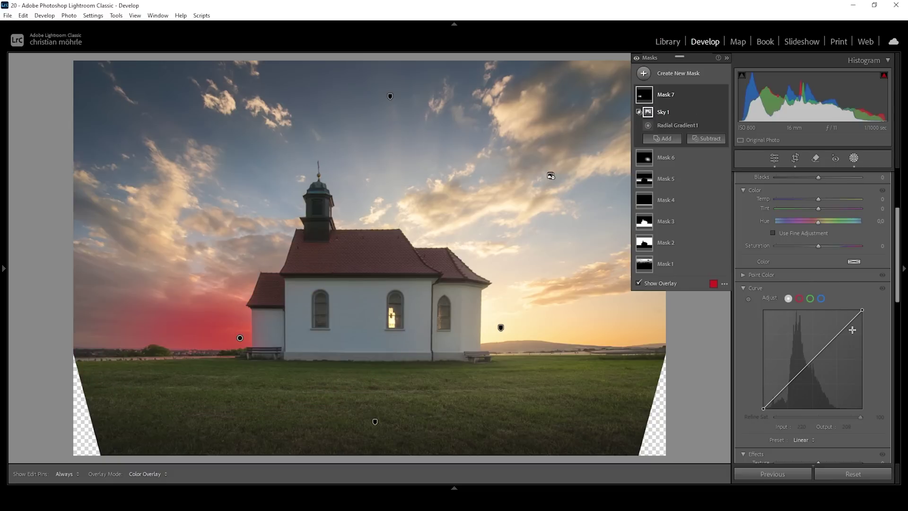
- Set the sky radial mask to Exposure 0.81, Whites 31 and Temp 33
scroll(864, 269, "up", 3)
left_click_drag(819, 253, 828, 253)
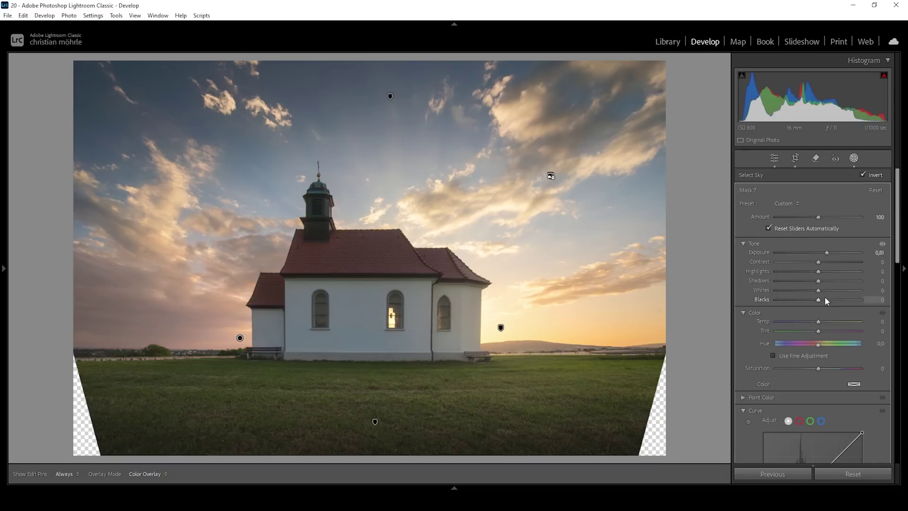
left_click_drag(820, 294, 824, 295)
left_click_drag(827, 291, 832, 320)
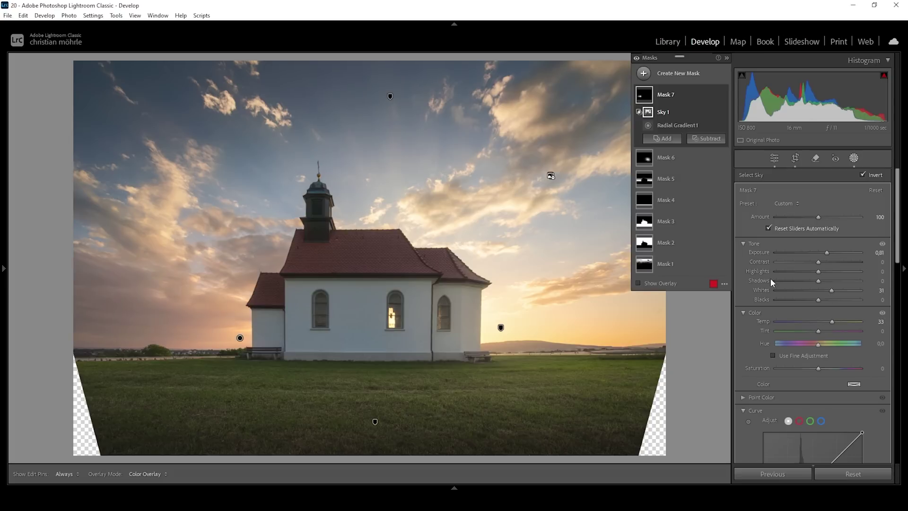
left_click(641, 75)
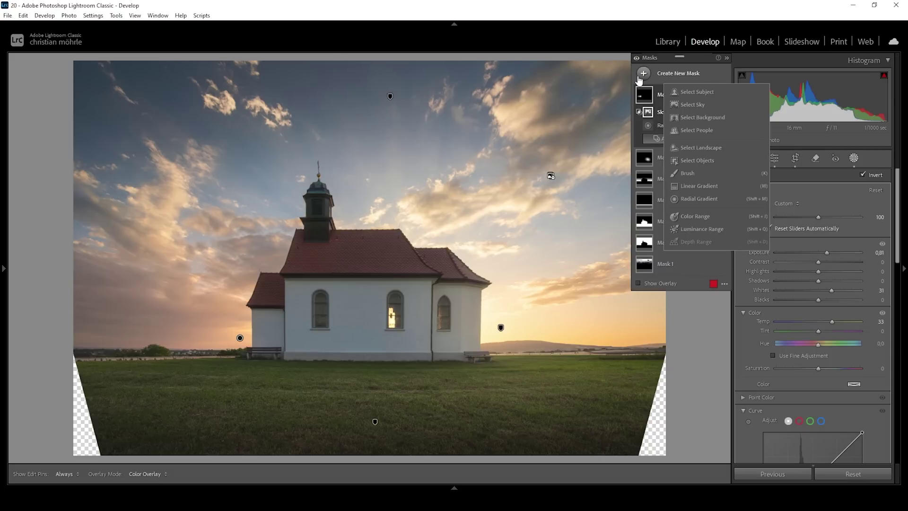
- Mask the church building, subtracting the lit window with a rectangle object selection
left_click(705, 92)
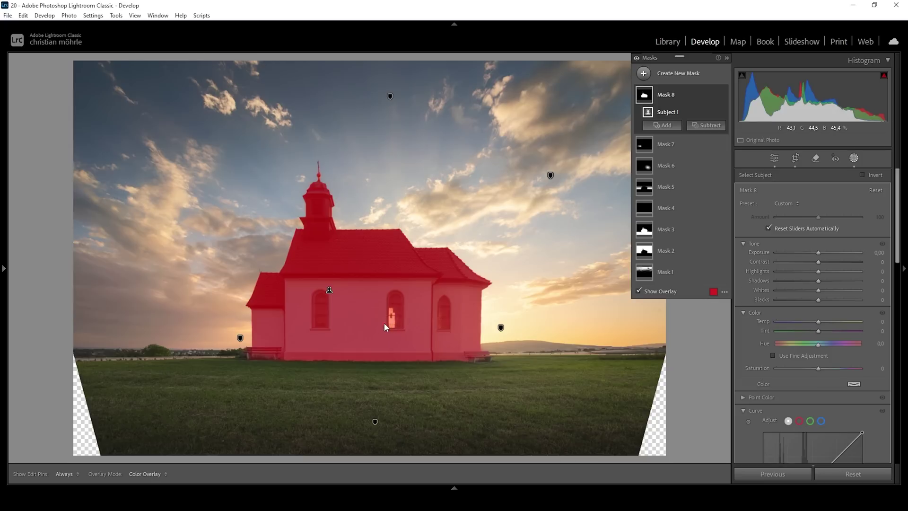
left_click(703, 125)
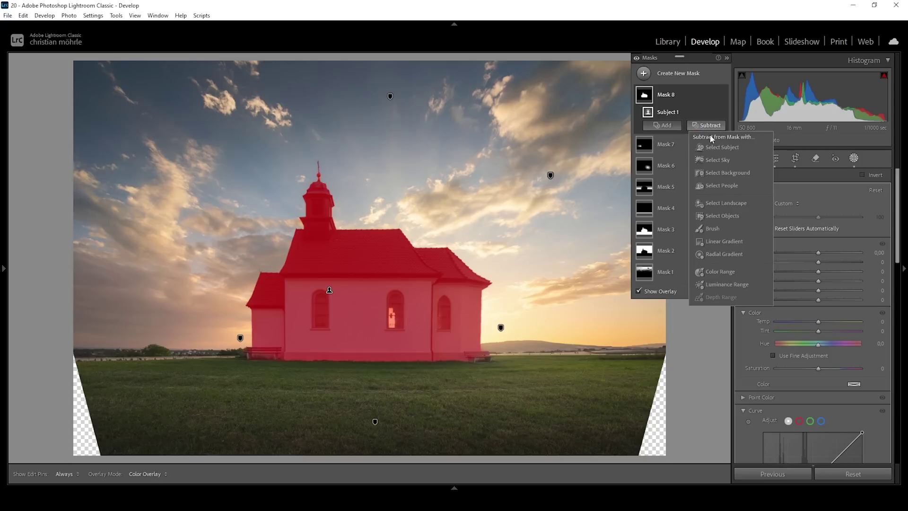
left_click(739, 216)
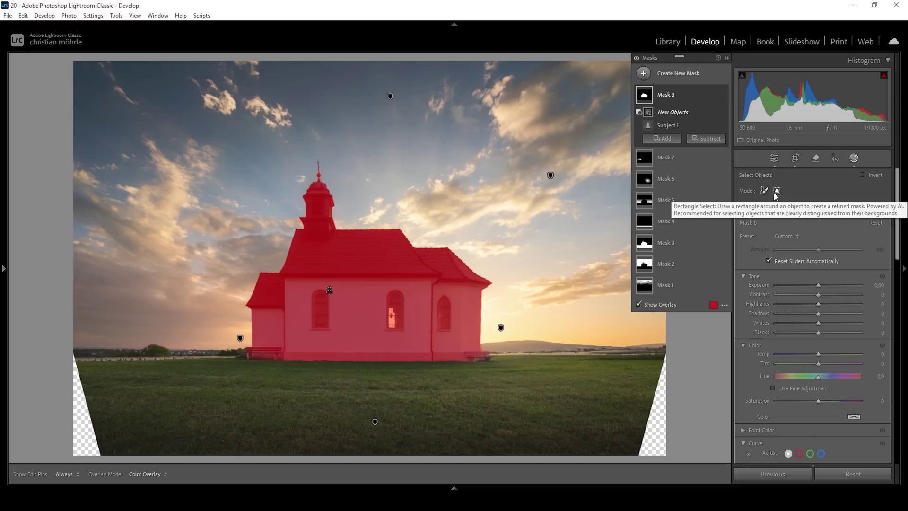
left_click(775, 194)
left_click_drag(377, 339, 410, 285)
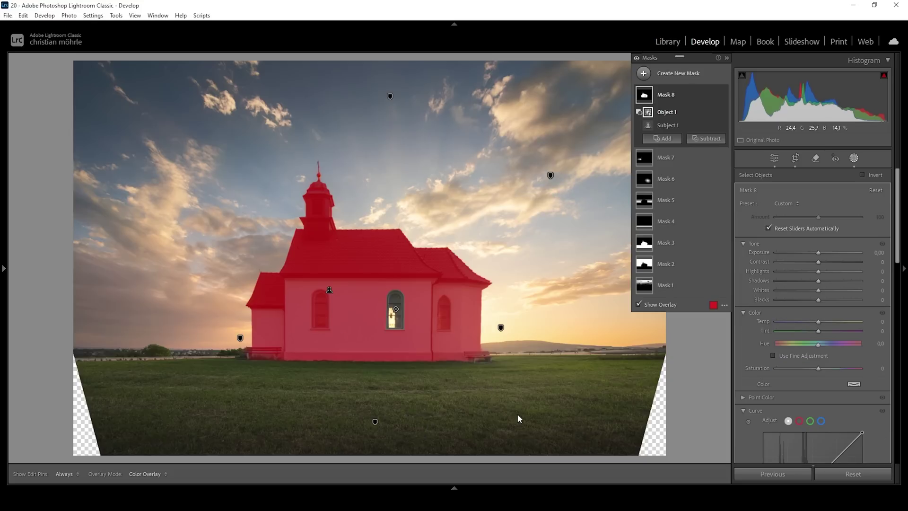
- Lift the church mask's Shadows to 6 and add Texture 7 and Clarity 4
left_click_drag(819, 282, 821, 329)
scroll(818, 346, "down", 5)
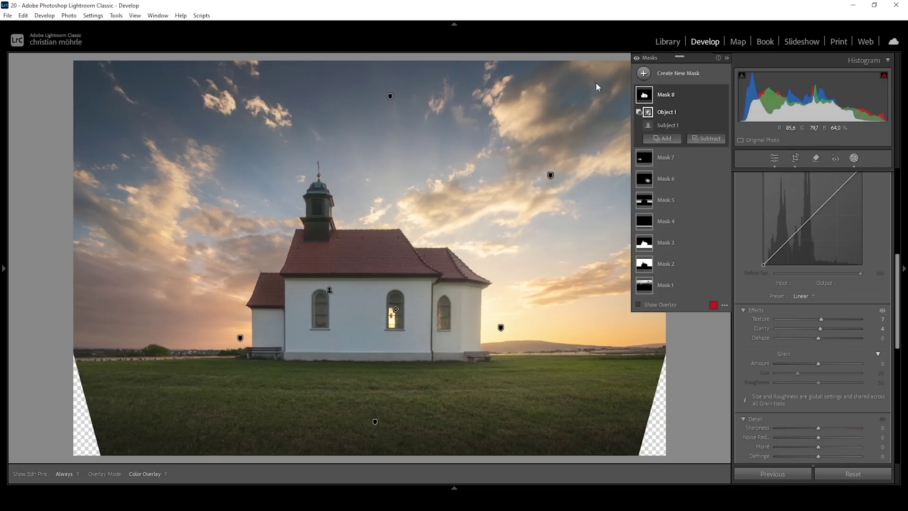
left_click(644, 74)
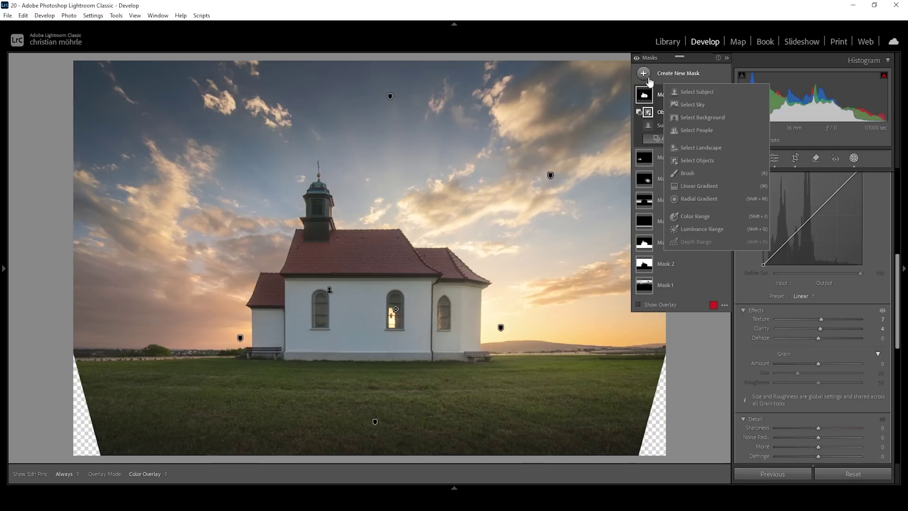
- Select the church tower as an object and subtract a linear gradient from its left side
left_click(691, 161)
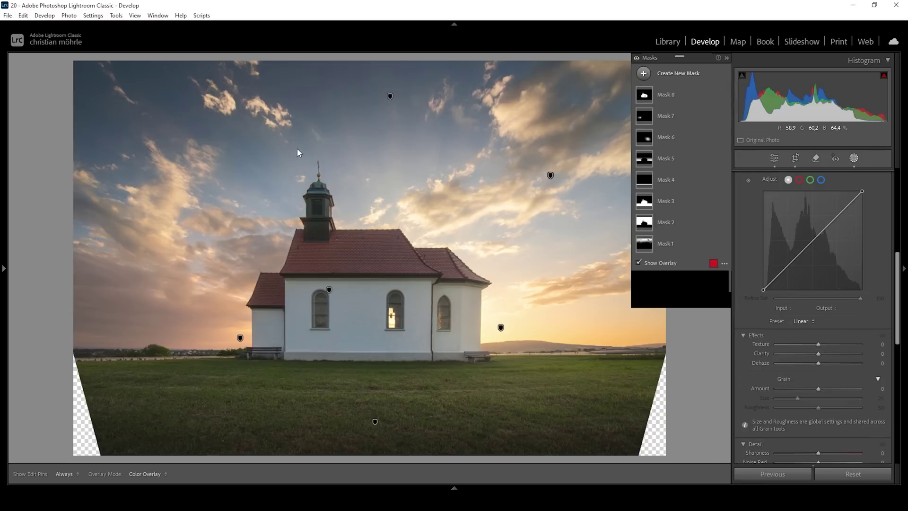
left_click_drag(296, 150, 344, 248)
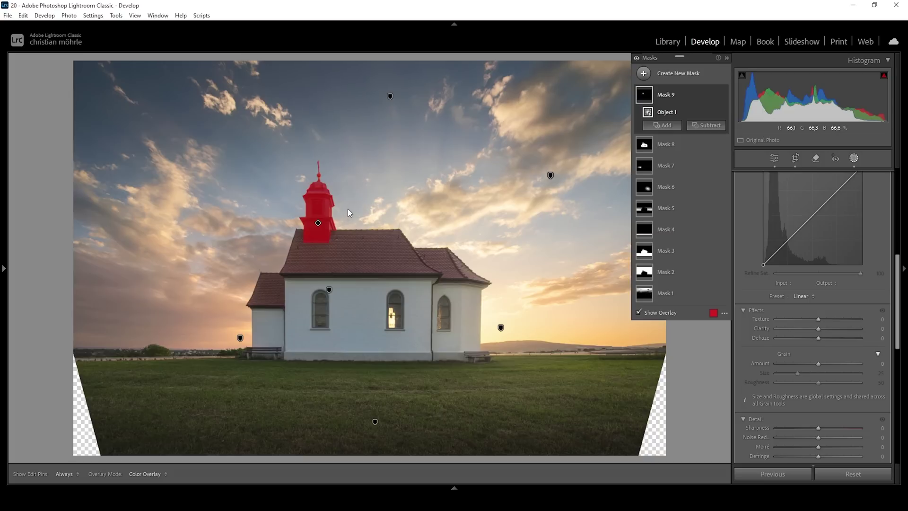
left_click(706, 125)
left_click(728, 242)
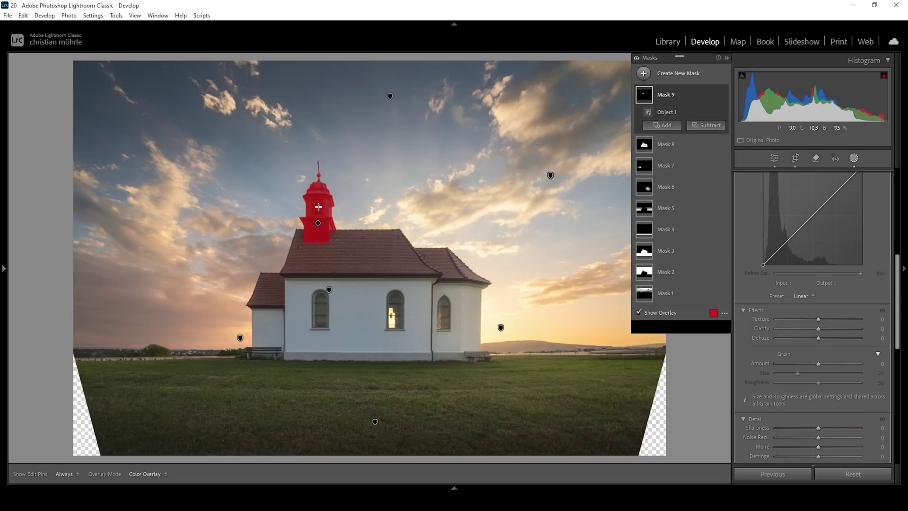
left_click_drag(326, 205, 330, 207)
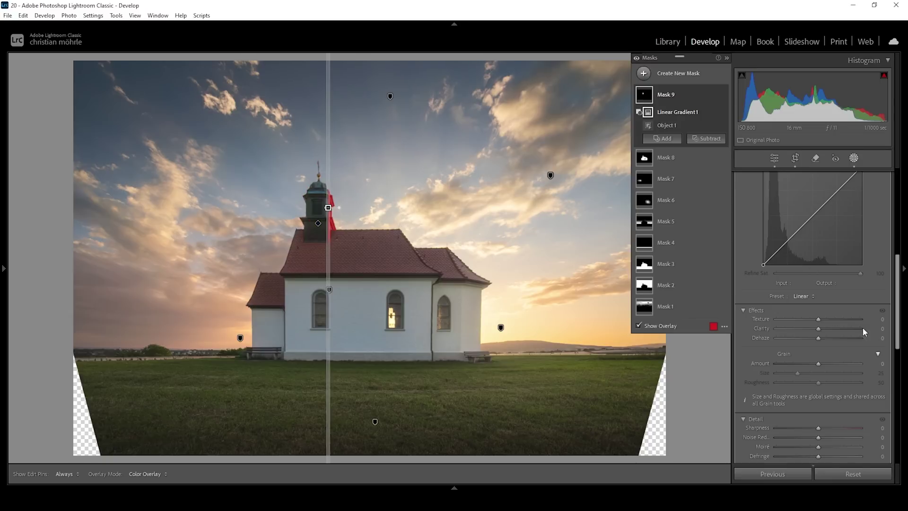
- Brighten the tower mask to Exposure 1.03 and warm it to Temp 22
scroll(820, 256, "up", 5)
left_click_drag(820, 253, 829, 254)
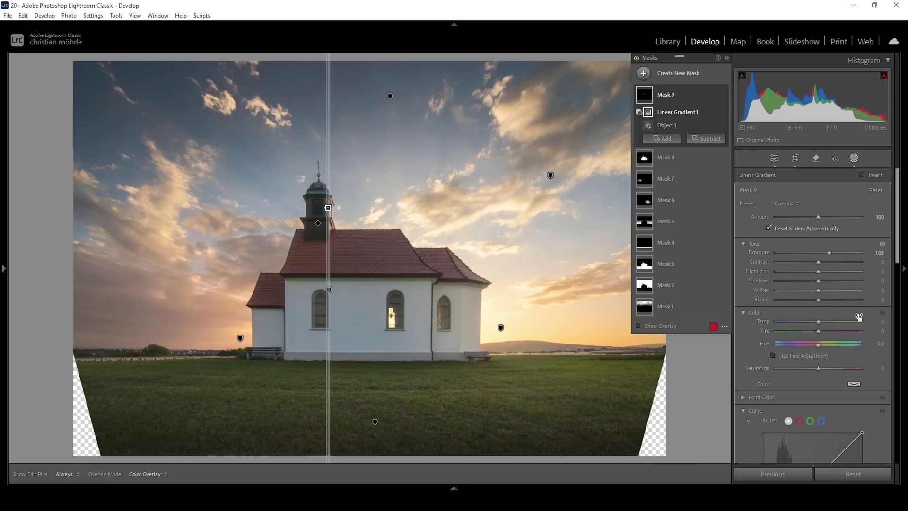
left_click_drag(819, 325, 820, 325)
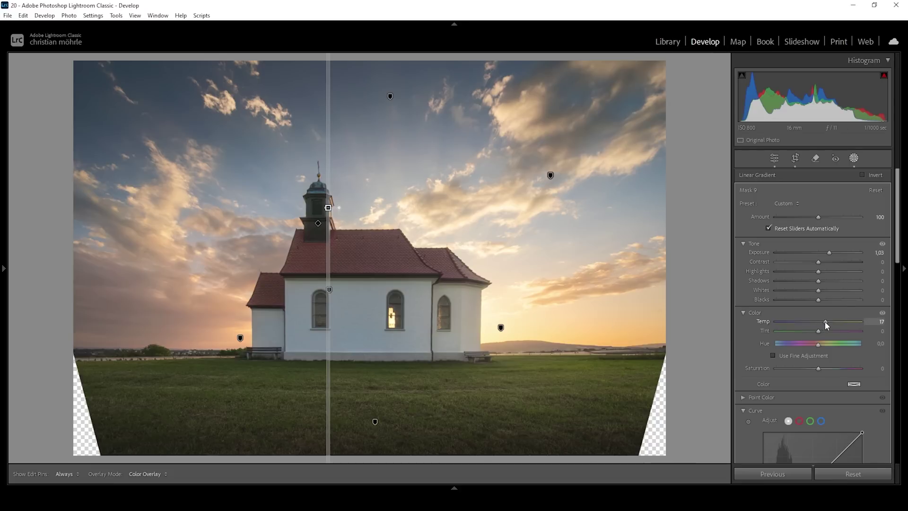
left_click_drag(825, 322, 827, 322)
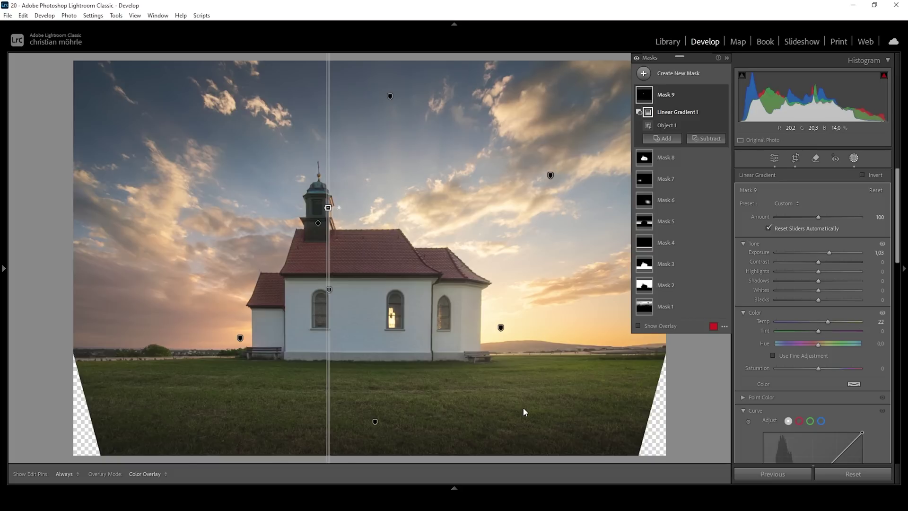
- Draw a radial gradient under the church with Shift+M, subtracting subject and sky
right_click(665, 90)
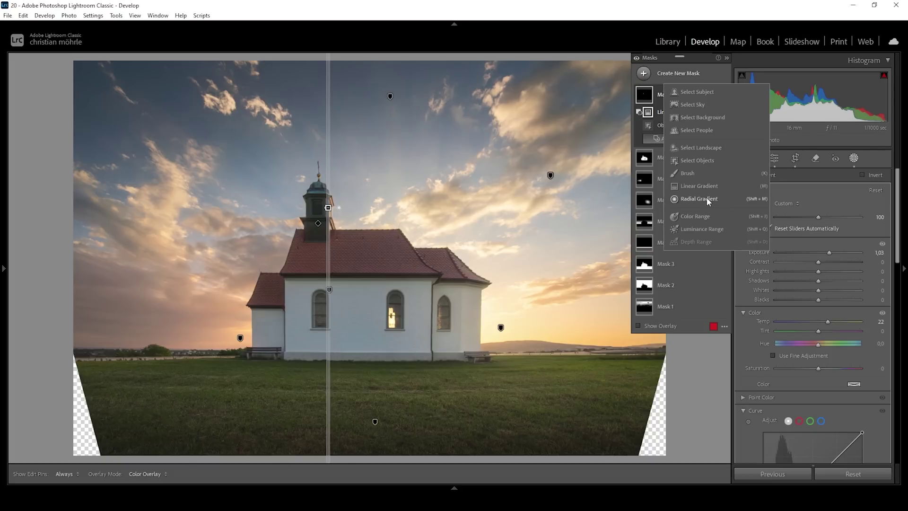
key("Escape")
key("shift+m")
left_click_drag(308, 358, 540, 423)
left_click_drag(295, 358, 346, 359)
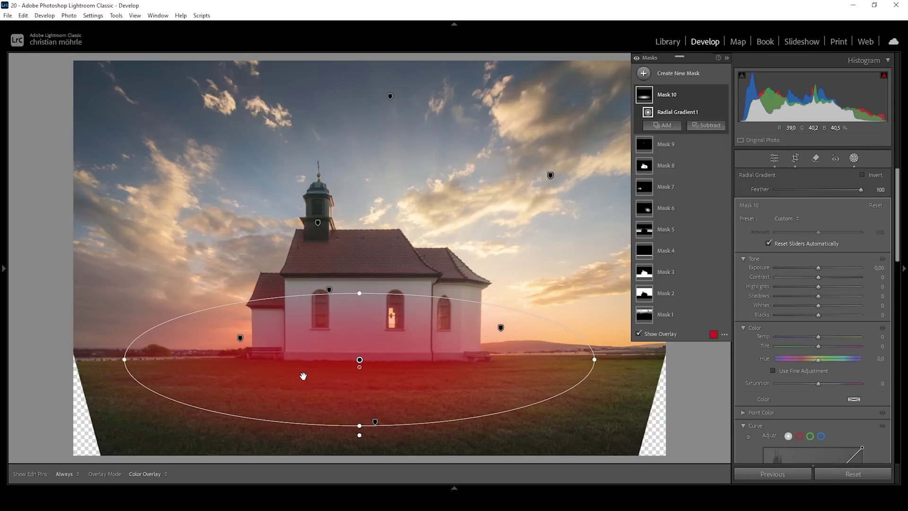
left_click(704, 126)
left_click(710, 147)
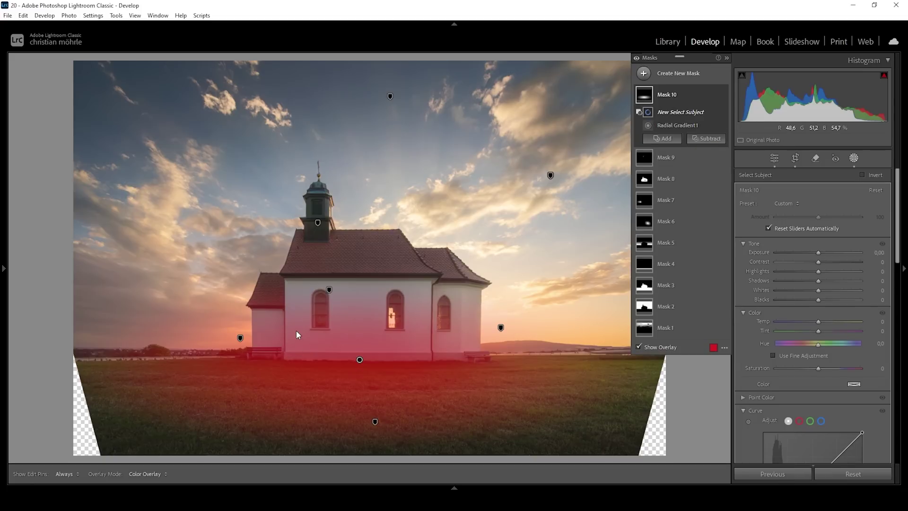
left_click(703, 141)
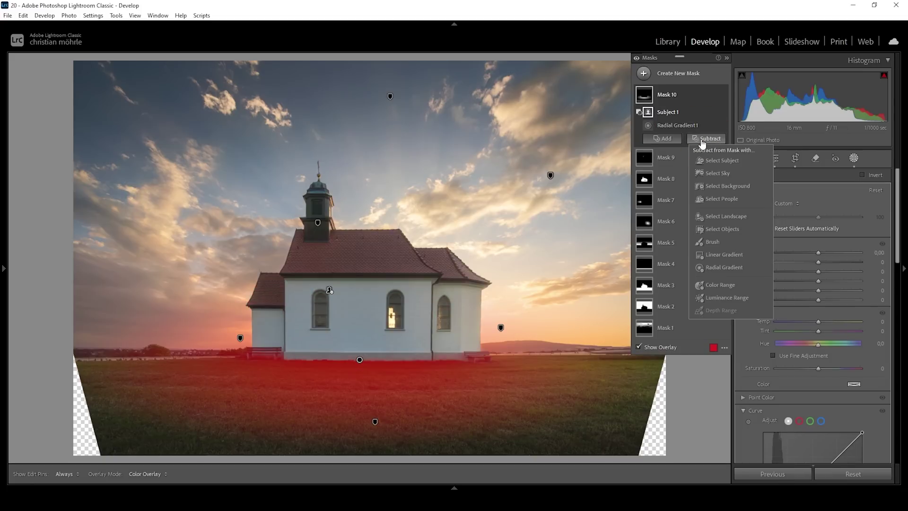
left_click(715, 174)
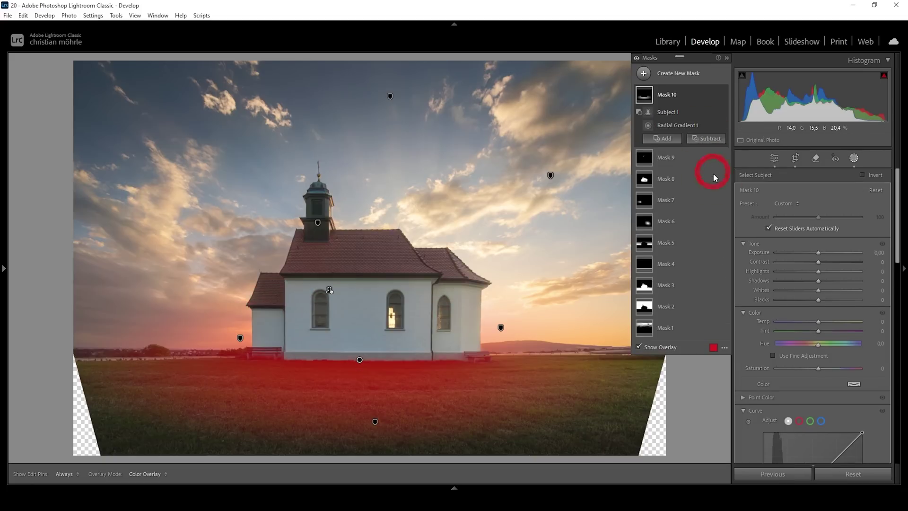
- Brighten the foreground mask's exposure and whites, add Texture 6 and Clarity 27, then compare
left_click(818, 253)
left_click_drag(818, 253, 823, 252)
left_click_drag(819, 290, 834, 288)
scroll(833, 289, "down", 5)
left_click(820, 387)
left_click_drag(821, 387, 831, 392)
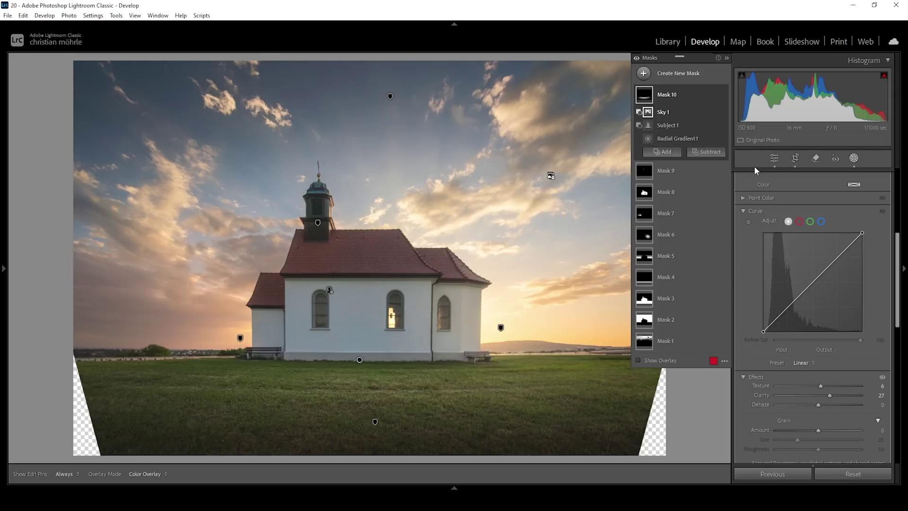
left_click(637, 58)
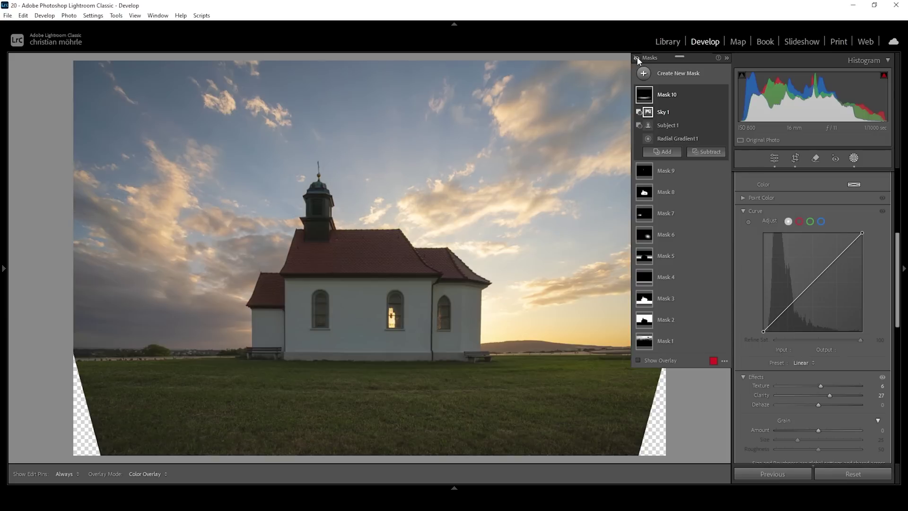
left_click(638, 58)
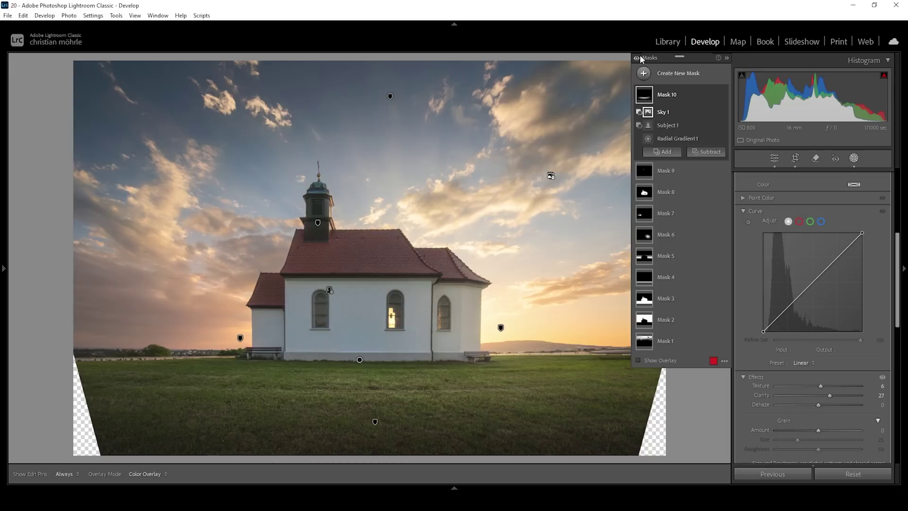
- In Color Mixer Hue, set Yellows -29, Greens -11 and Blues +10
left_click(771, 161)
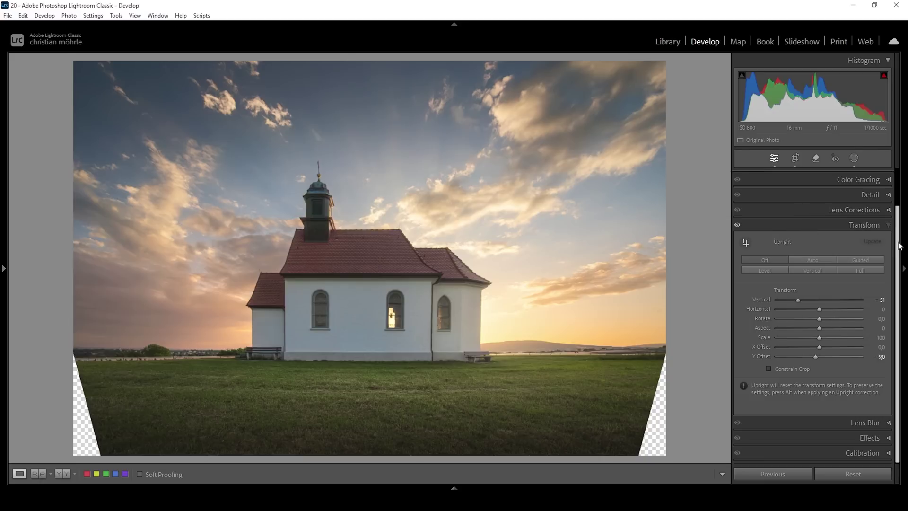
left_click(886, 226)
left_click(874, 205)
left_click(771, 251)
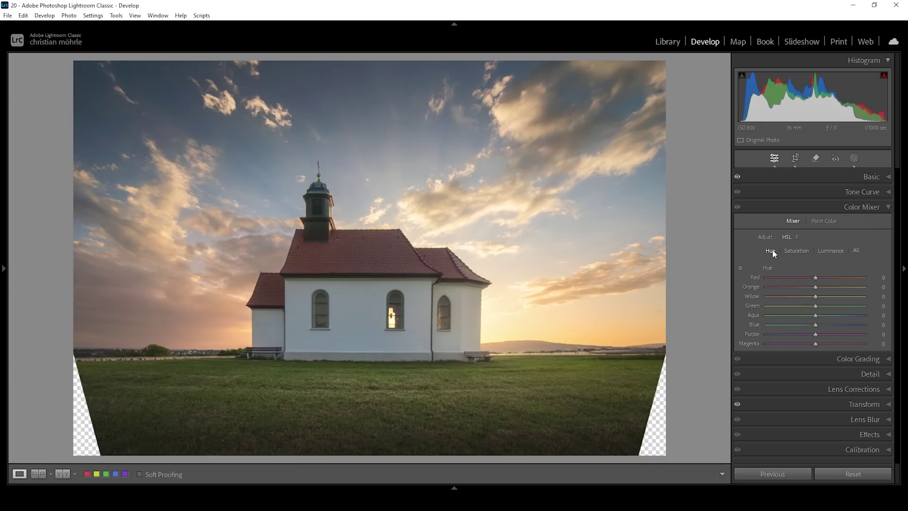
left_click_drag(815, 296, 812, 299)
left_click_drag(808, 295, 801, 296)
left_click_drag(816, 309, 810, 310)
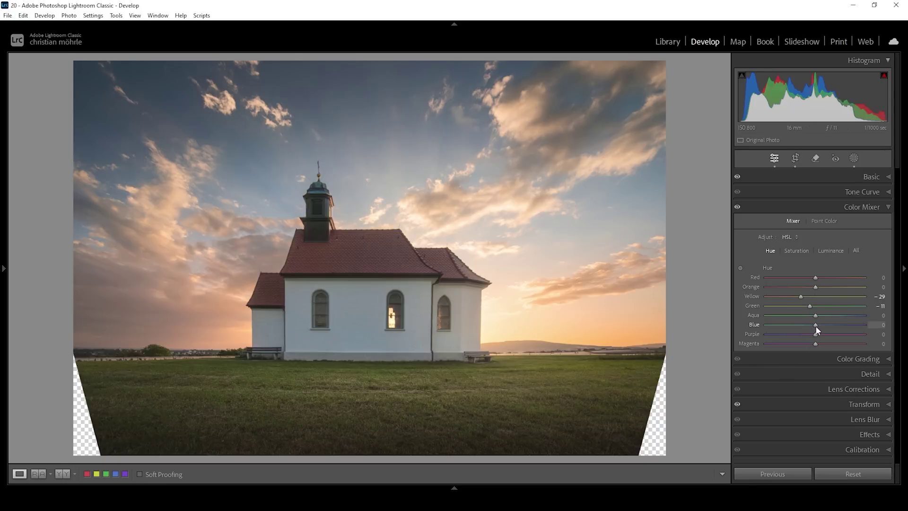
left_click_drag(818, 326, 821, 326)
- Boost Orange saturation and desaturate the Greens
left_click(802, 250)
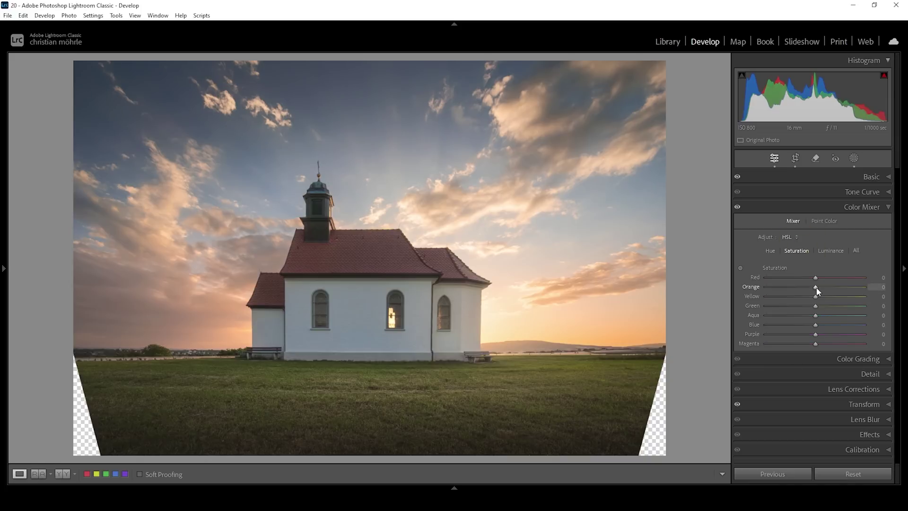
mouse_move(823, 290)
left_mouse_down()
mouse_move(838, 290)
mouse_move(812, 297)
left_mouse_up()
left_click_drag(816, 306, 797, 303)
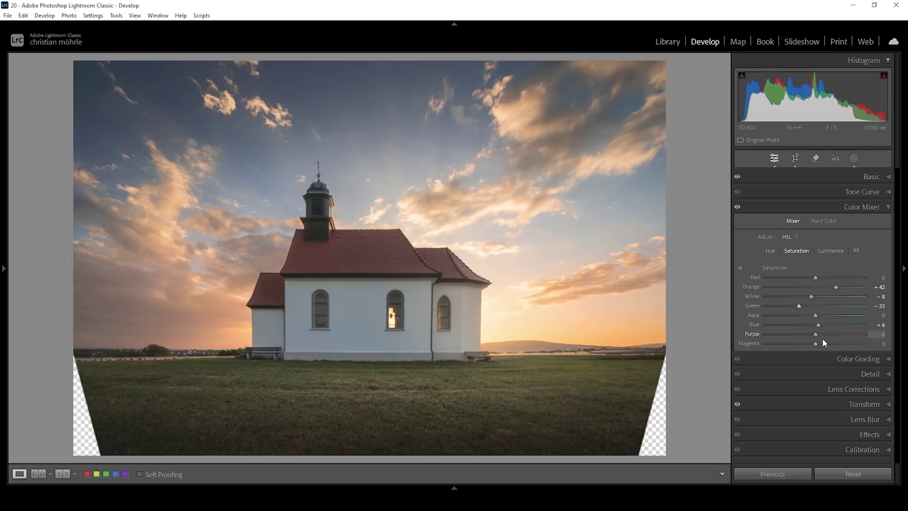
- Set luminance to Blue -30, Orange -3 and Yellow +7
left_click(823, 251)
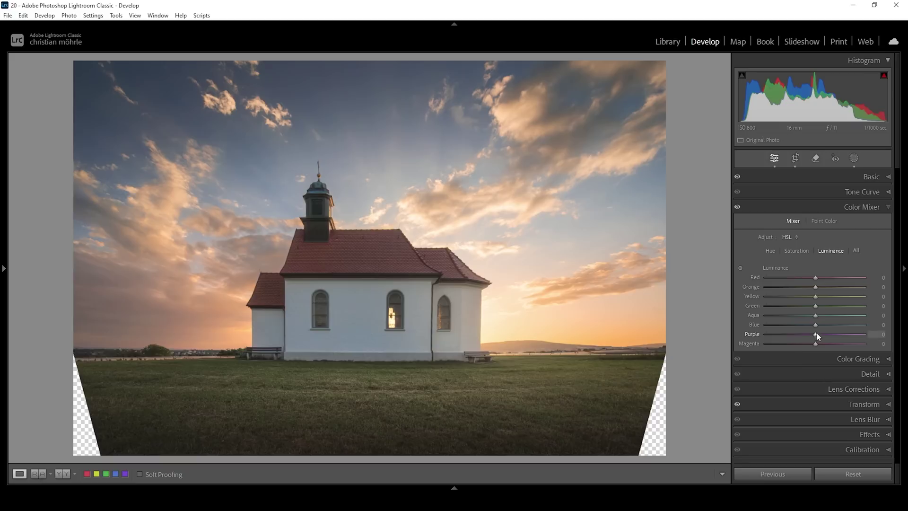
left_click_drag(816, 325, 800, 330)
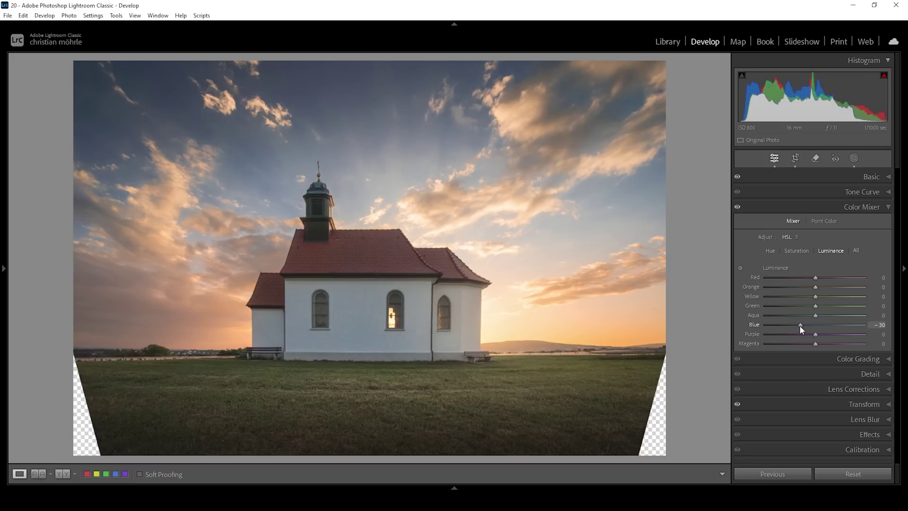
left_click_drag(816, 287, 814, 289)
left_click_drag(813, 286, 812, 288)
left_click_drag(816, 301, 819, 301)
left_click(861, 203)
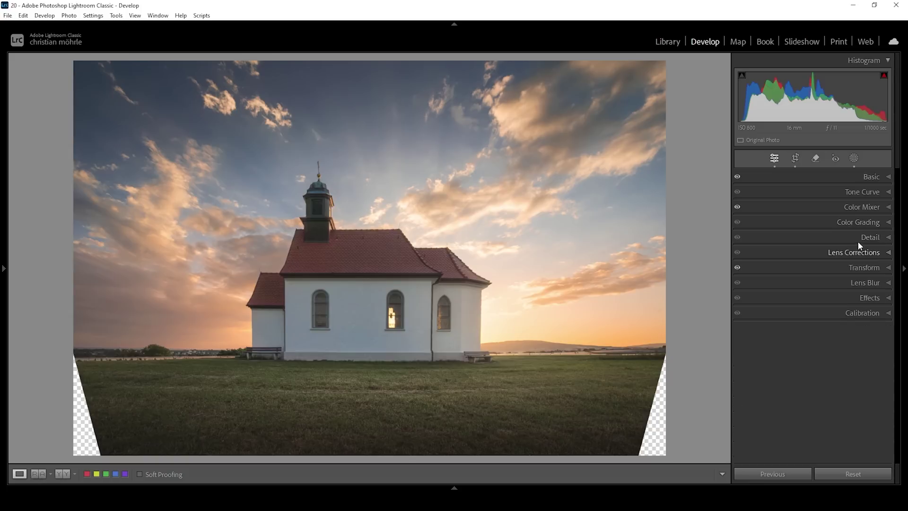
- In Color Grading, tint the highlights orange at hue 33
left_click(862, 226)
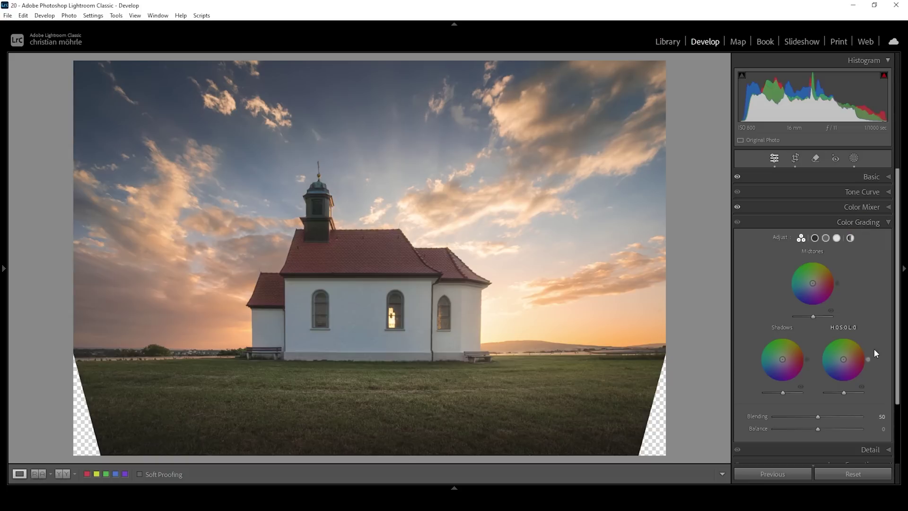
left_click(836, 238)
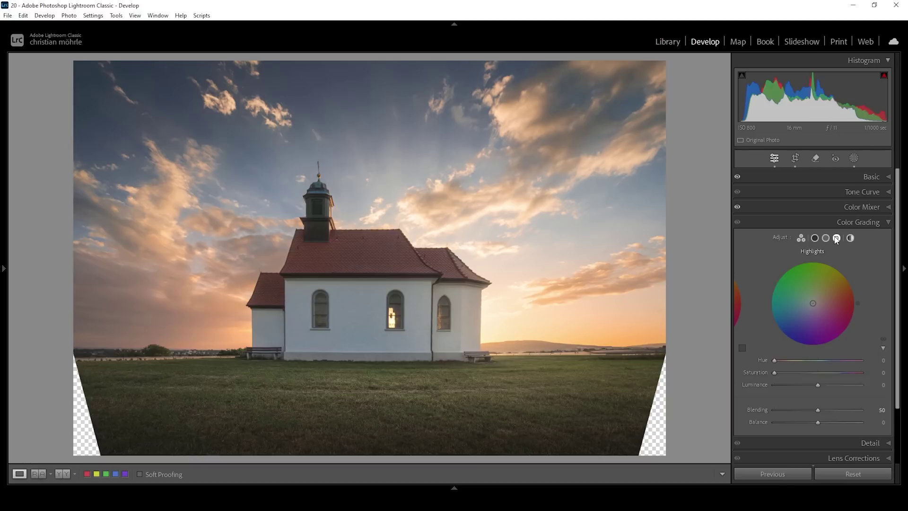
left_click_drag(775, 361, 784, 362)
left_click_drag(775, 372, 807, 371)
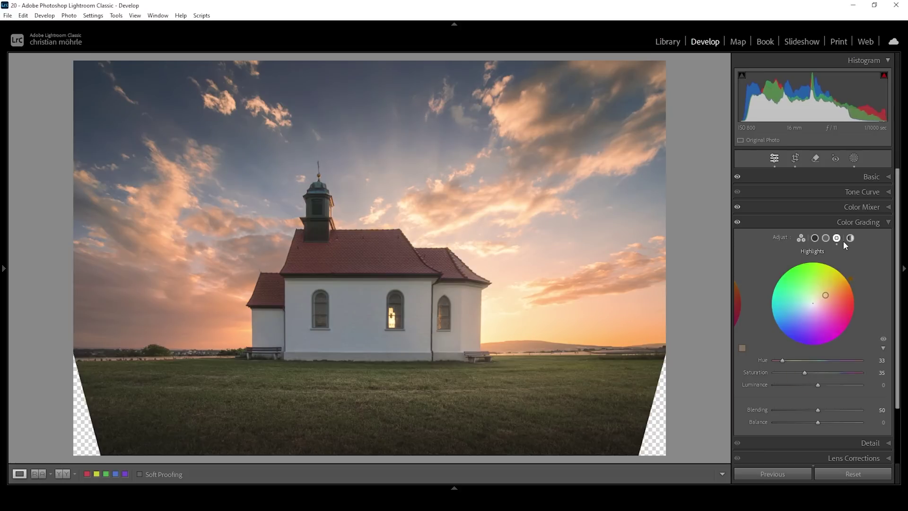
- Tint the midtones warm orange at Hue 37, Saturation 11
left_click(826, 239)
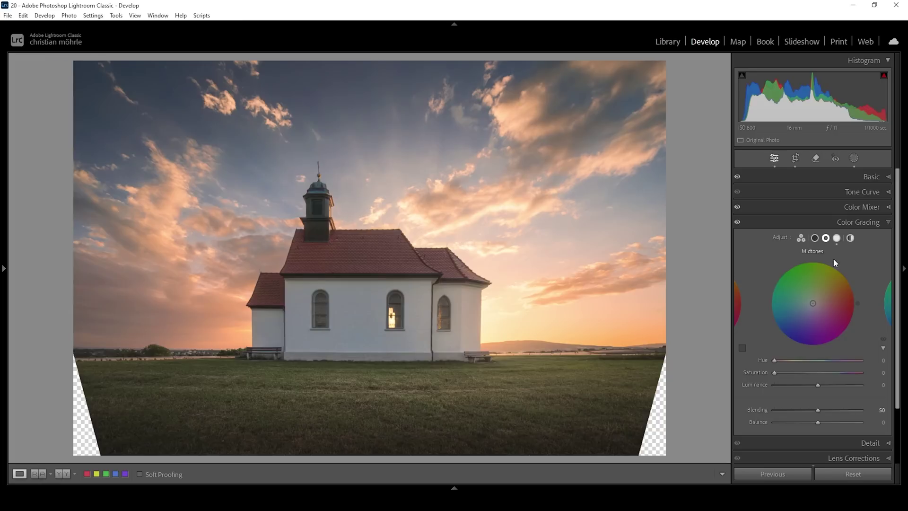
left_click_drag(777, 359, 786, 363)
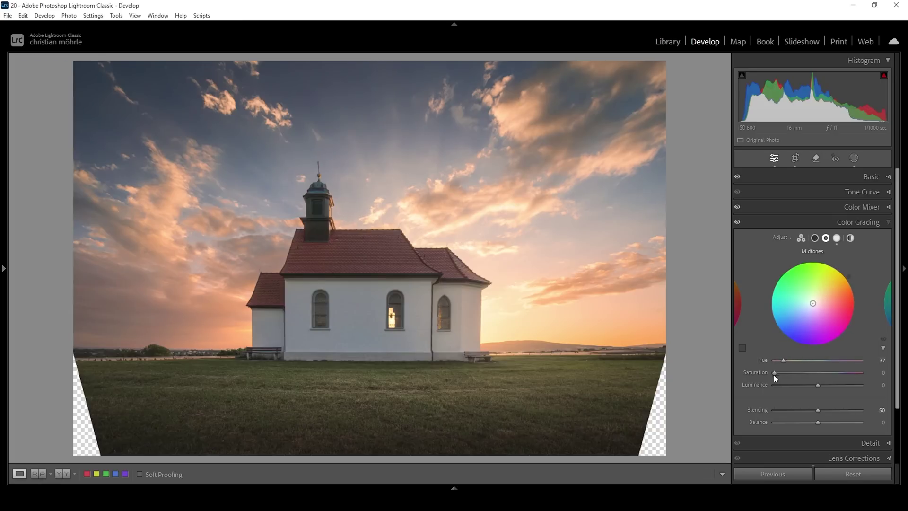
left_click_drag(774, 373, 782, 371)
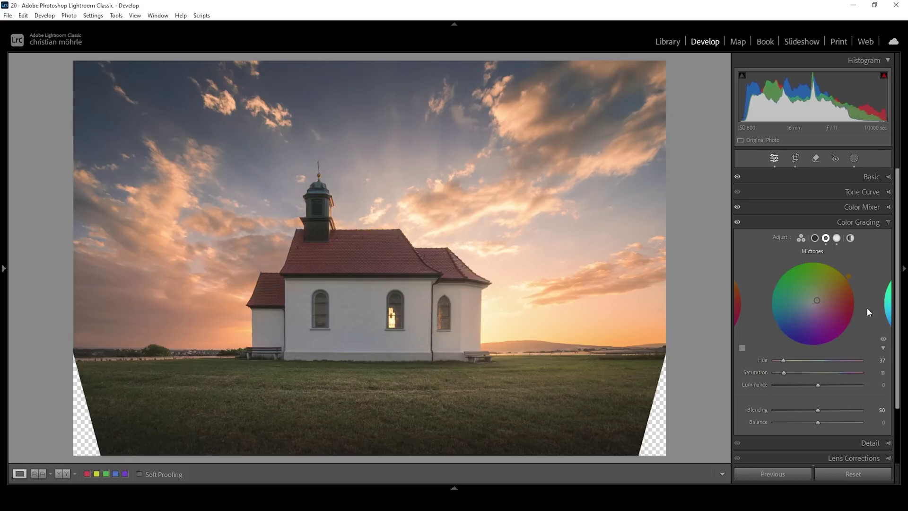
- Give the shadows a faint blue tint at Hue 225, Saturation 4
left_click(815, 237)
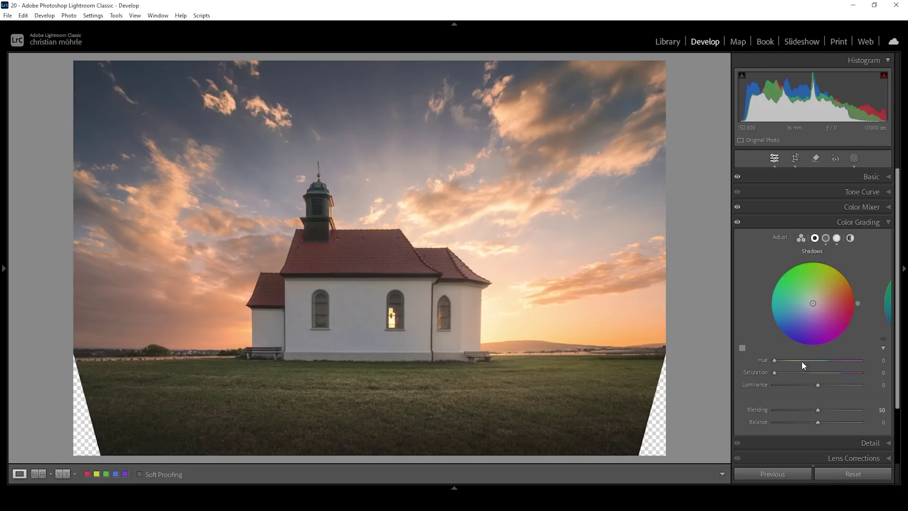
left_click_drag(774, 361, 829, 370)
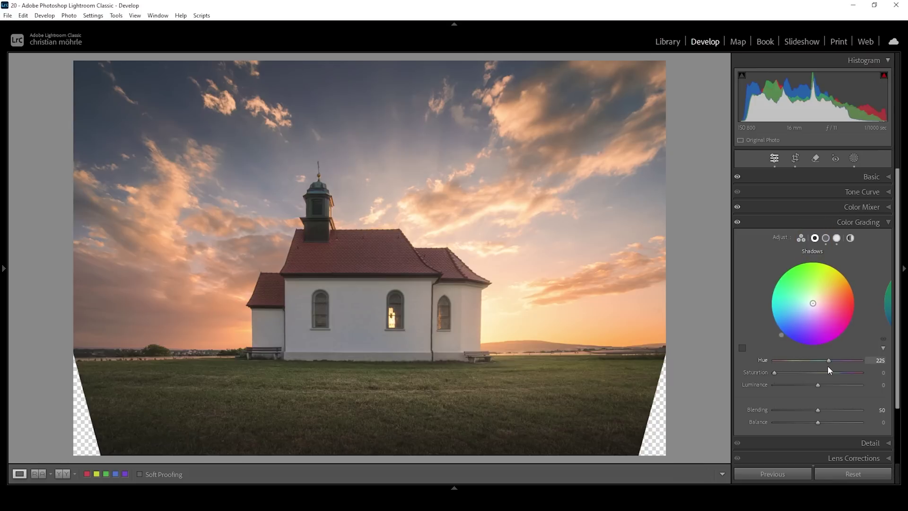
left_click_drag(775, 373, 778, 372)
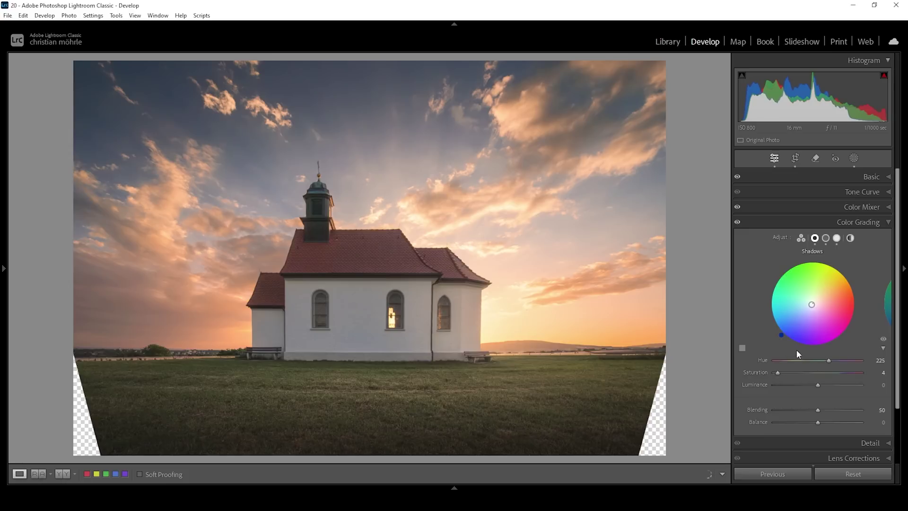
left_click(882, 226)
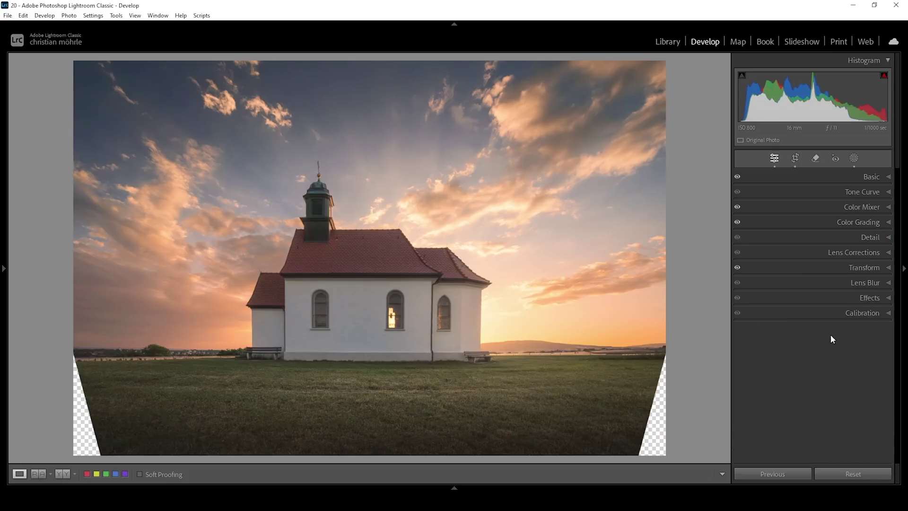
- Set Calibration Blue Primary to Hue −37 and Saturation +10 for a more teal sky
left_click(856, 314)
scroll(898, 284, "down", 1)
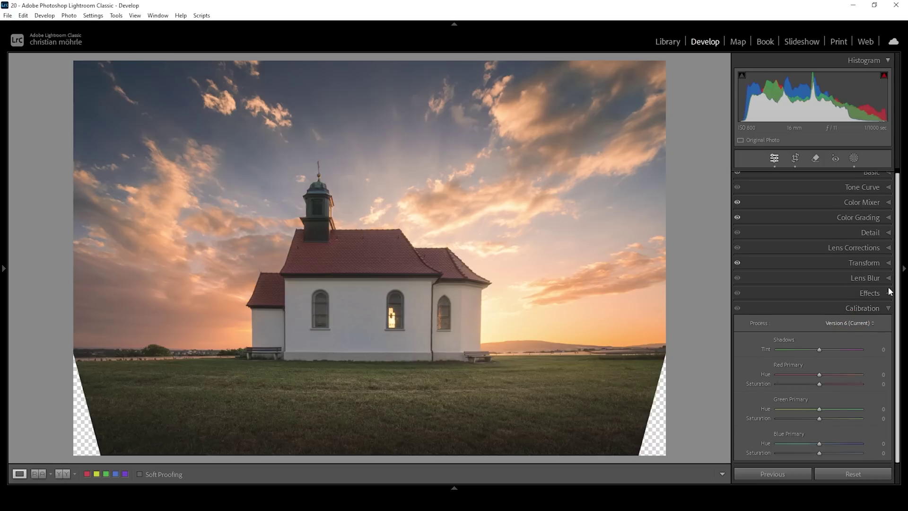
left_click_drag(821, 446, 816, 446)
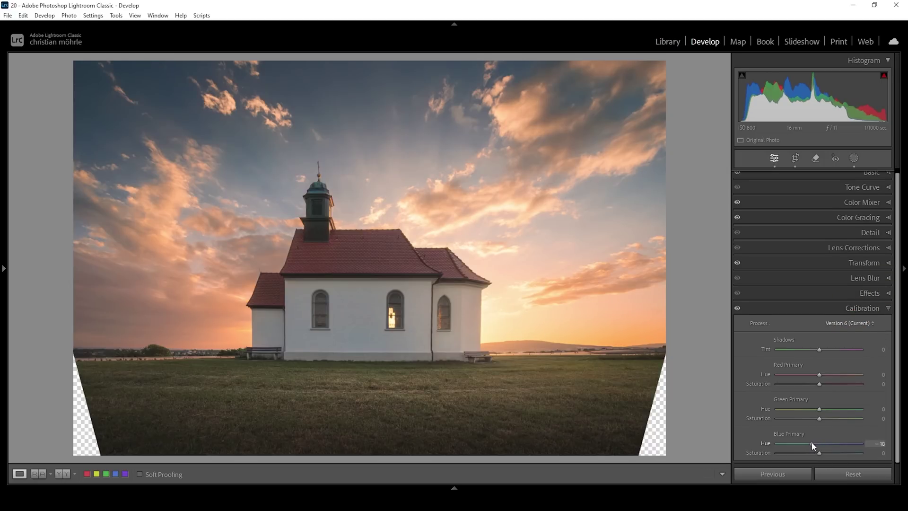
left_click_drag(808, 441, 804, 440)
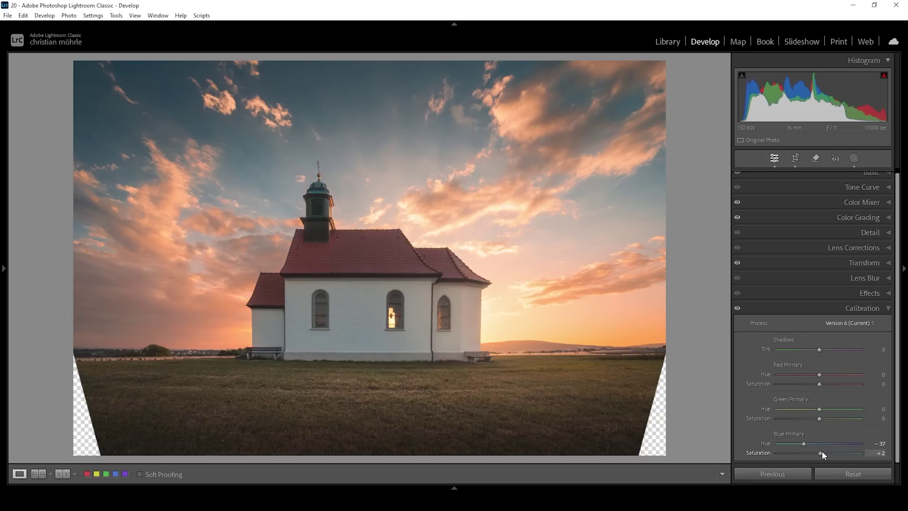
left_click_drag(822, 451, 830, 451)
- Set Detail sharpening to Radius 0.5, Detail 100, Masking 30 and Amount about 78
left_click(870, 232)
left_click_drag(795, 356, 862, 364)
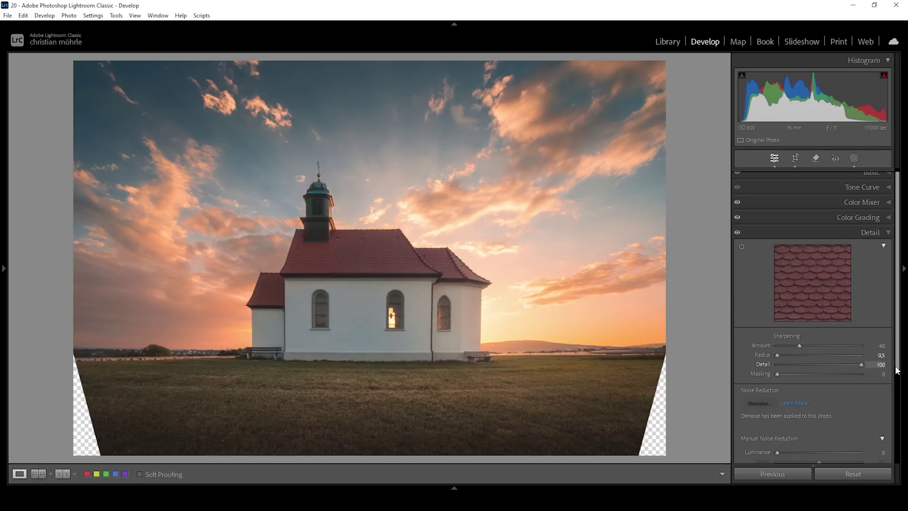
left_click_drag(778, 374, 848, 377)
left_click_drag(824, 348, 824, 344)
left_click(852, 232)
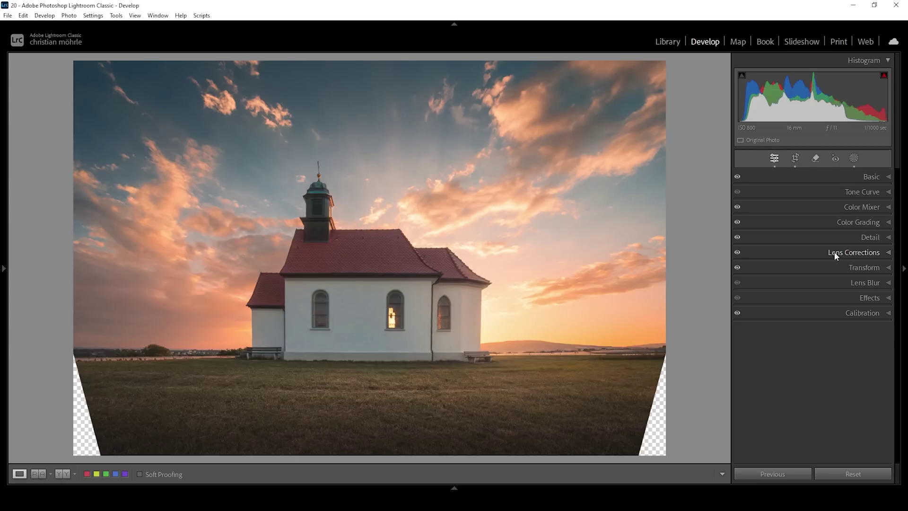
- Send the church photo to Photoshop via Edit In > Open as Smart Object, accepting the version warning
left_click(391, 489)
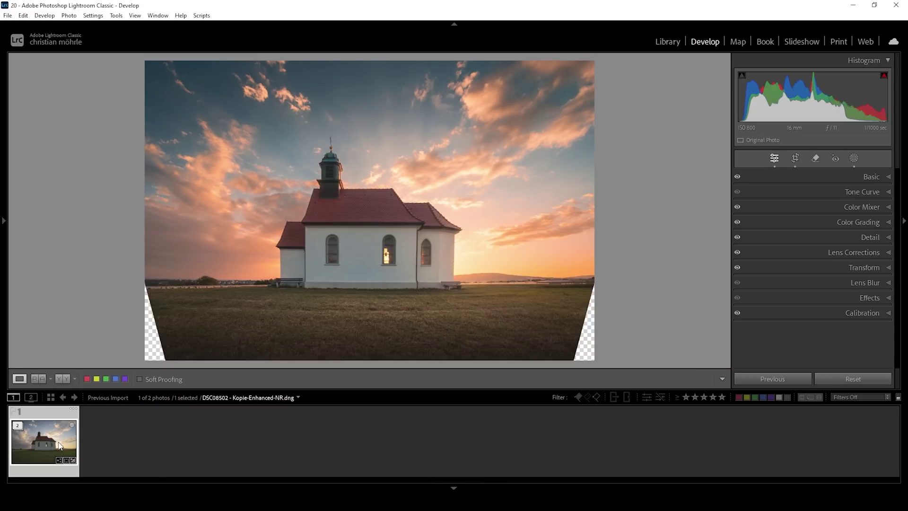
right_click(55, 436)
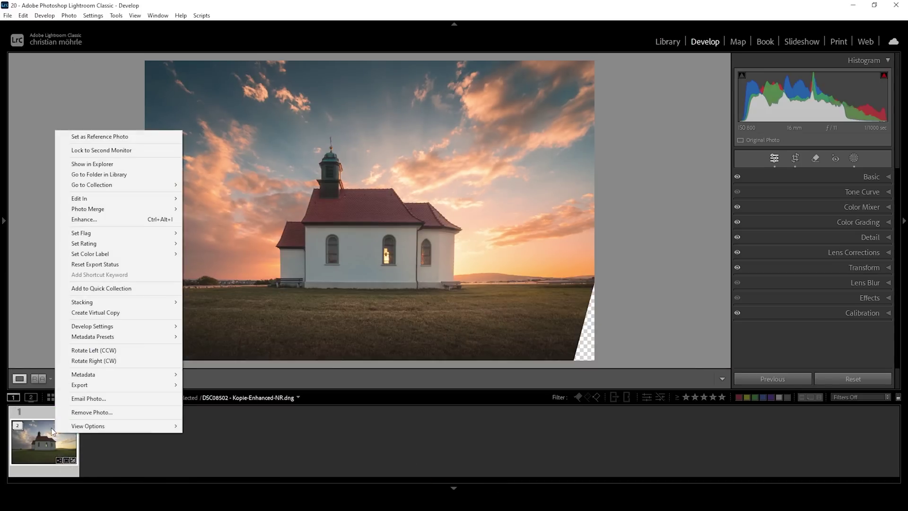
mouse_move(146, 196)
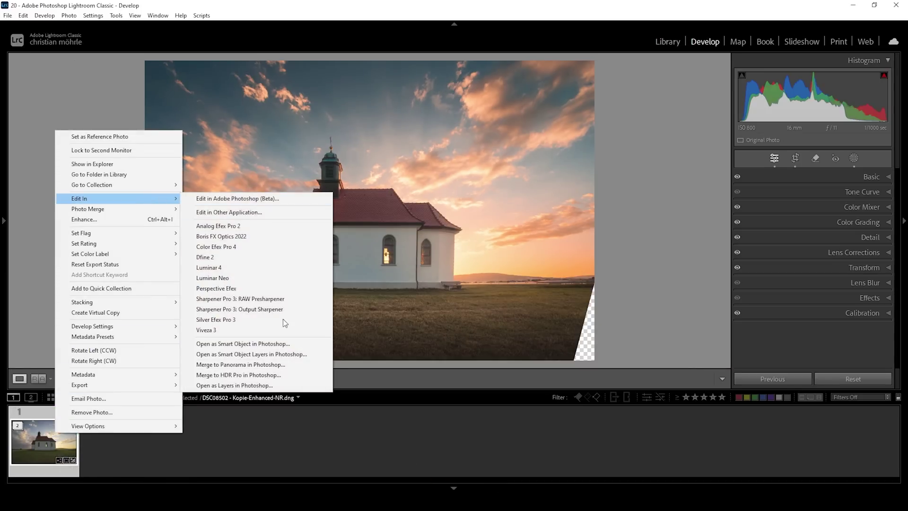
left_click(283, 349)
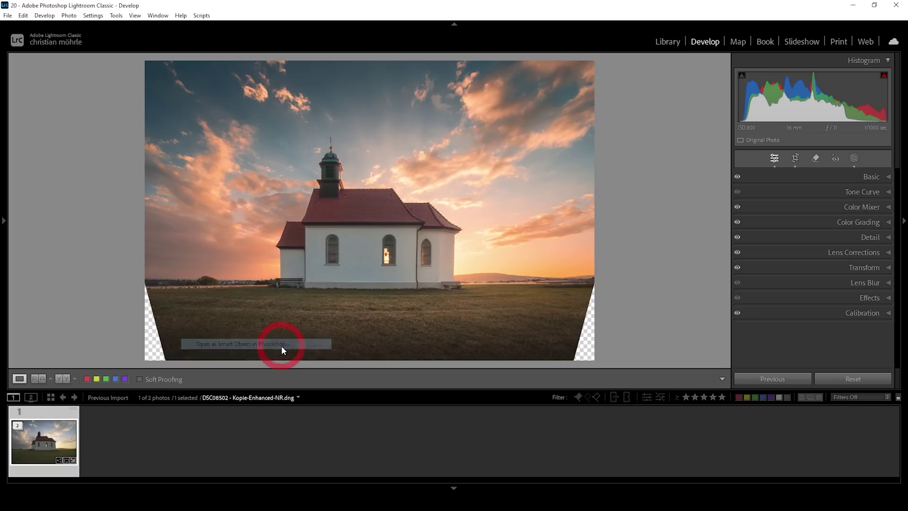
left_click(518, 264)
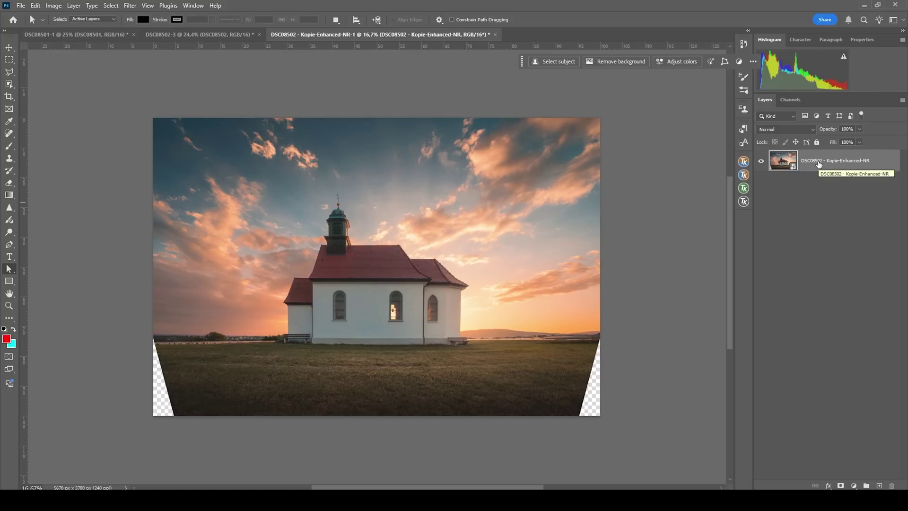
- Duplicate the photo layer with Ctrl+J and rasterize the copy
key("ctrl+j")
right_click(824, 161)
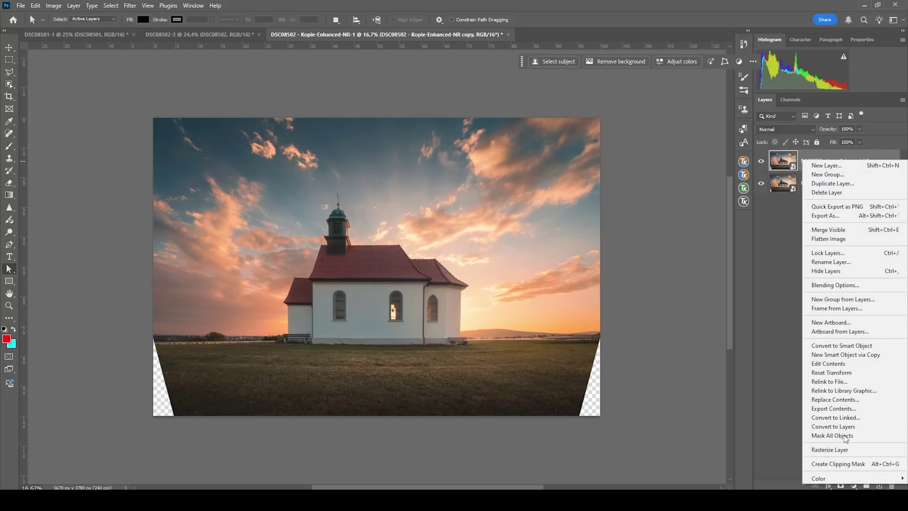
left_click(850, 451)
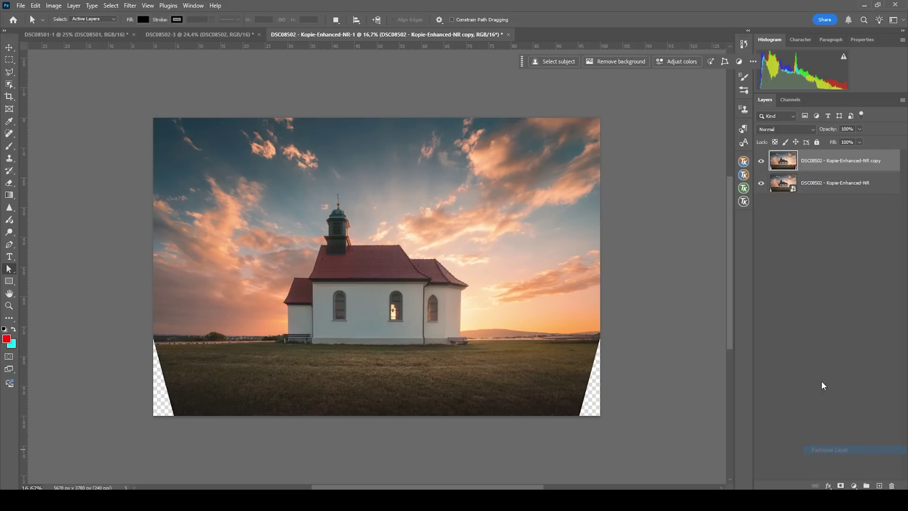
- Select the left and right transparent bottom-corner wedges with the Polygonal Lasso
left_click(9, 72)
left_click(145, 329)
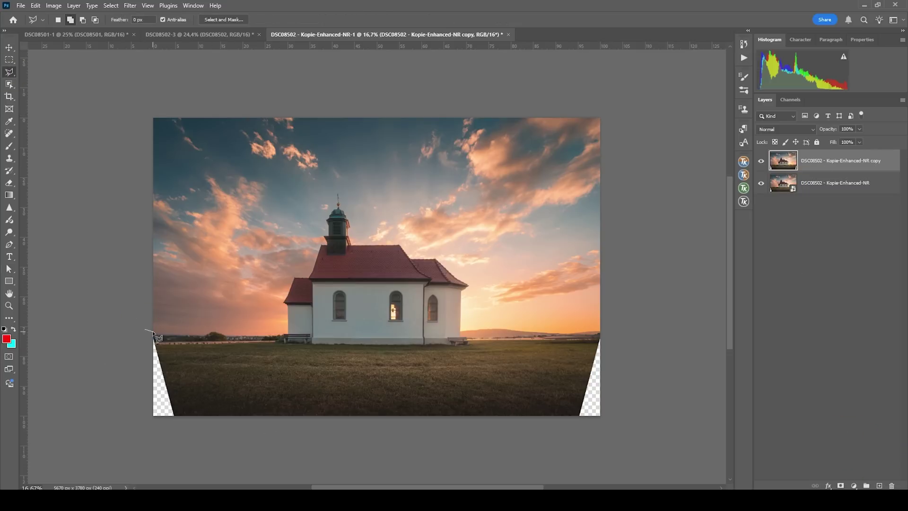
left_click(178, 425)
left_click(139, 417)
left_click(146, 331)
left_click(576, 416)
left_click(601, 333)
left_click(605, 418)
left_click(575, 419)
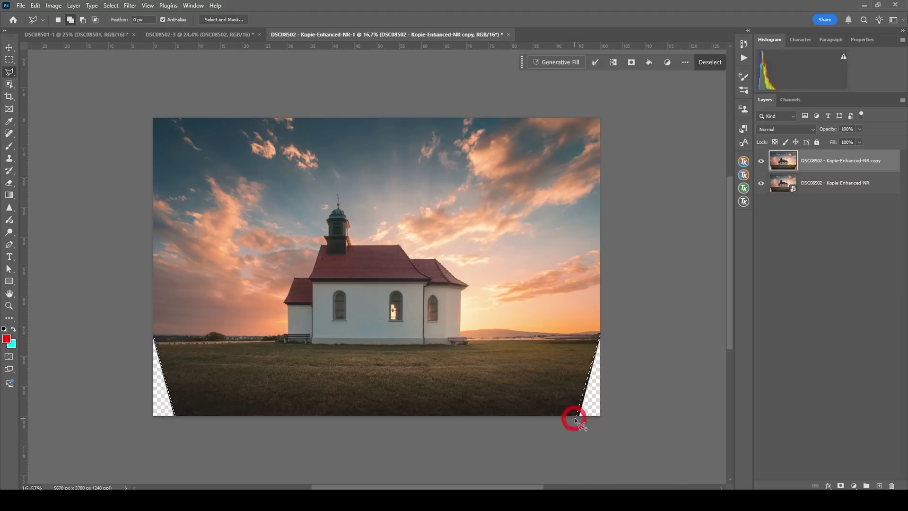
- Fill the selected corner wedges with Content-Aware contents
key("shift+BackSpace")
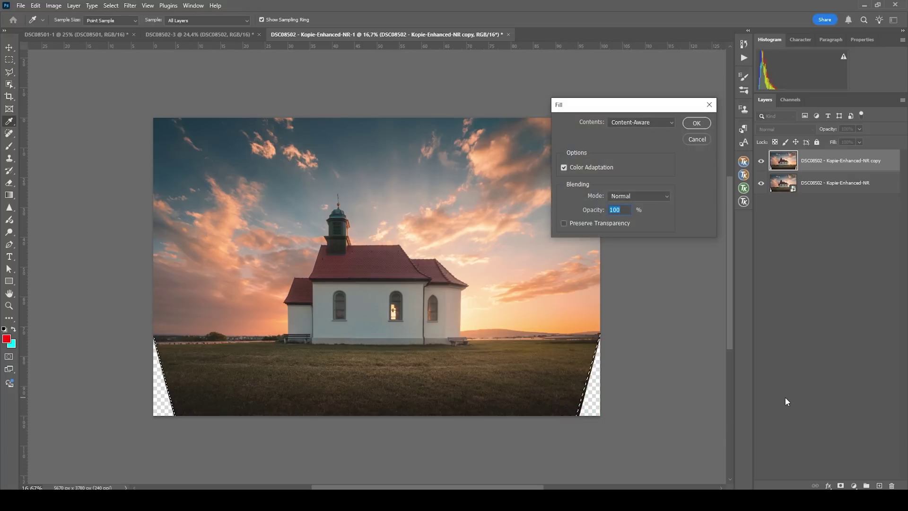
left_click(624, 122)
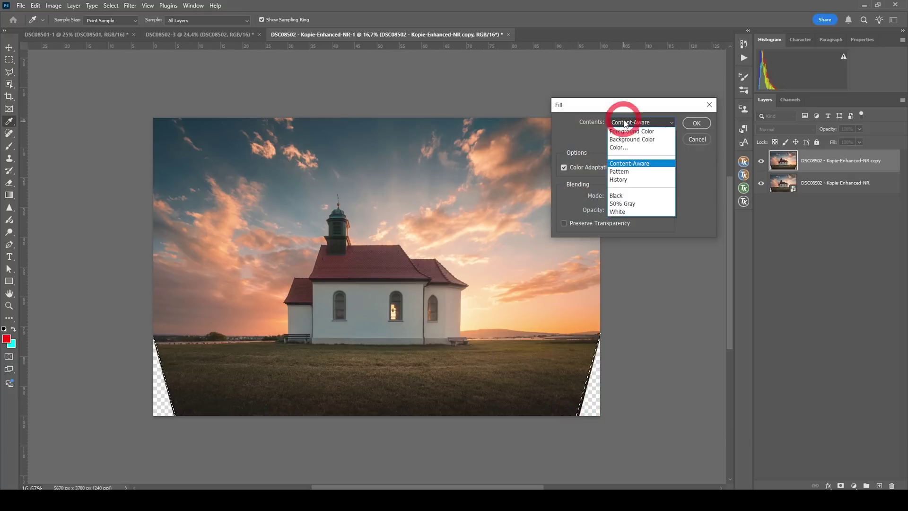
left_click(642, 165)
left_click(696, 123)
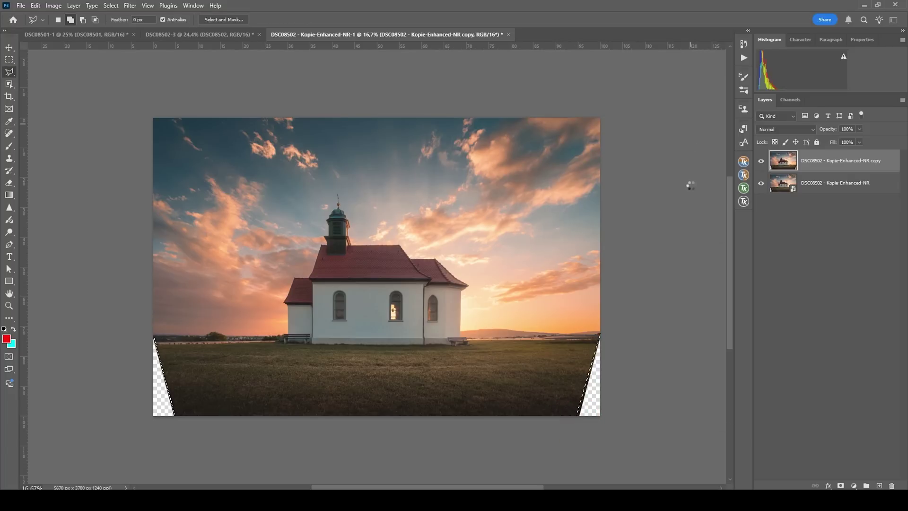